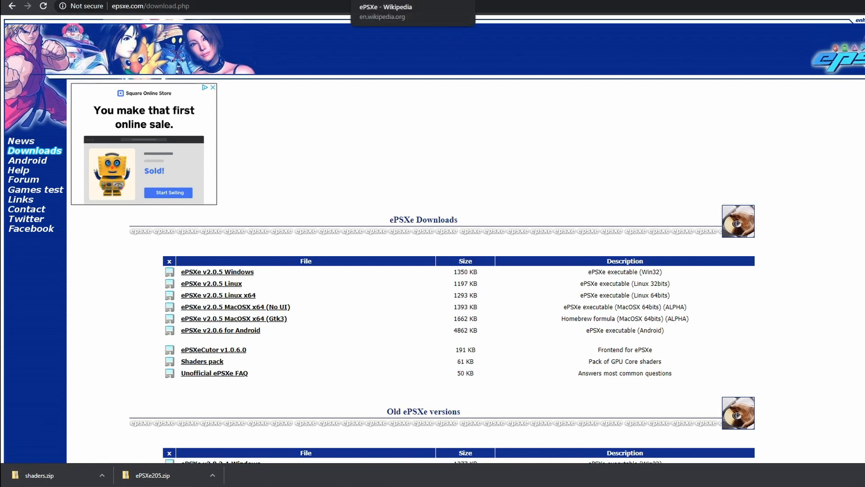
Step: Review the ePSXe Wikipedia article, including its features, plug-ins, compatibility and PC system requirements
{"action": "left_click", "coordinate": [391, 1]}
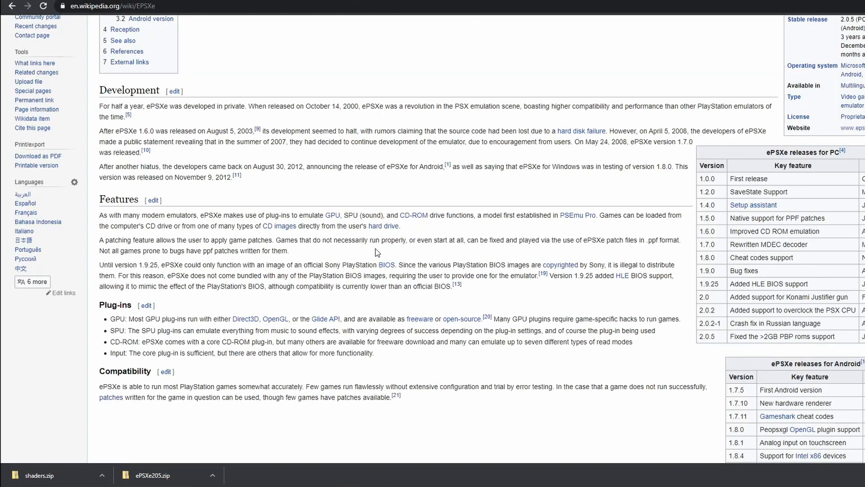
{"action": "scroll", "coordinate": [375, 248], "scroll_direction": "up", "scroll_amount": 5}
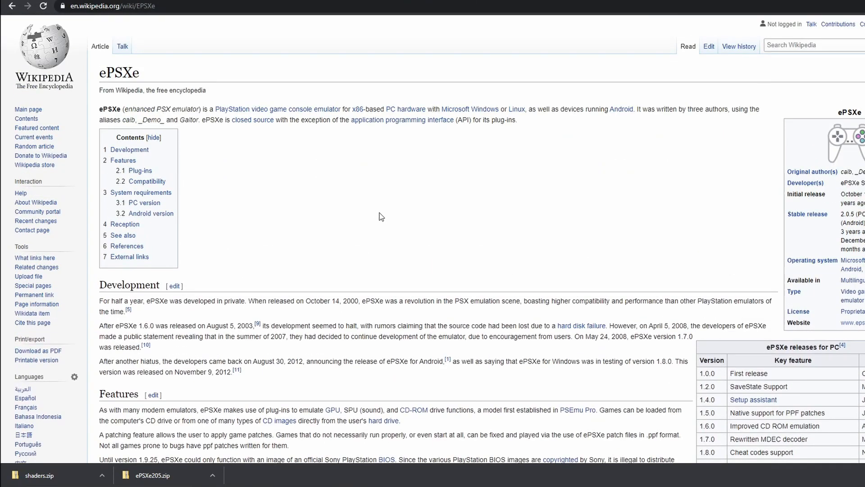
{"action": "scroll", "coordinate": [381, 217], "scroll_direction": "down", "scroll_amount": 9}
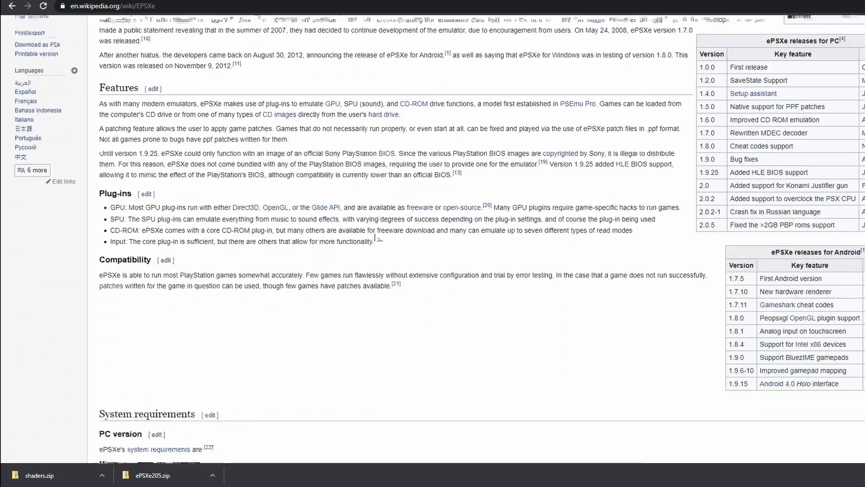
{"action": "scroll", "coordinate": [382, 268], "scroll_direction": "down", "scroll_amount": 5}
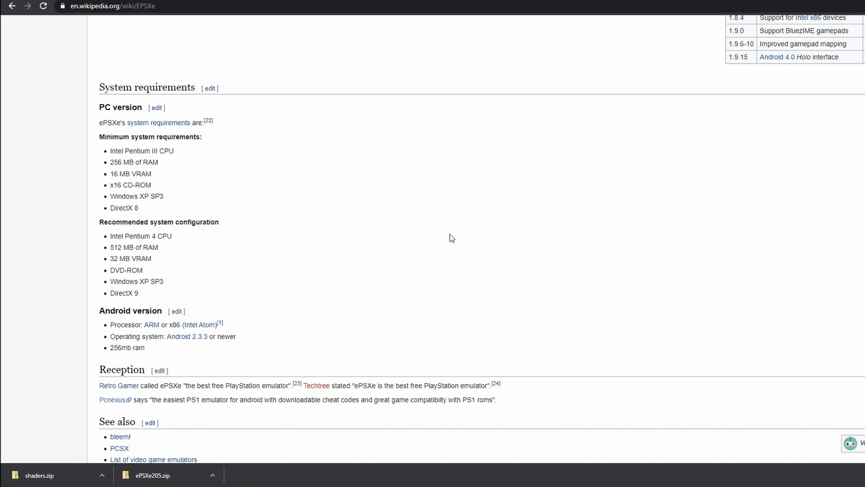
{"action": "scroll", "coordinate": [431, 252], "scroll_direction": "up", "scroll_amount": 4}
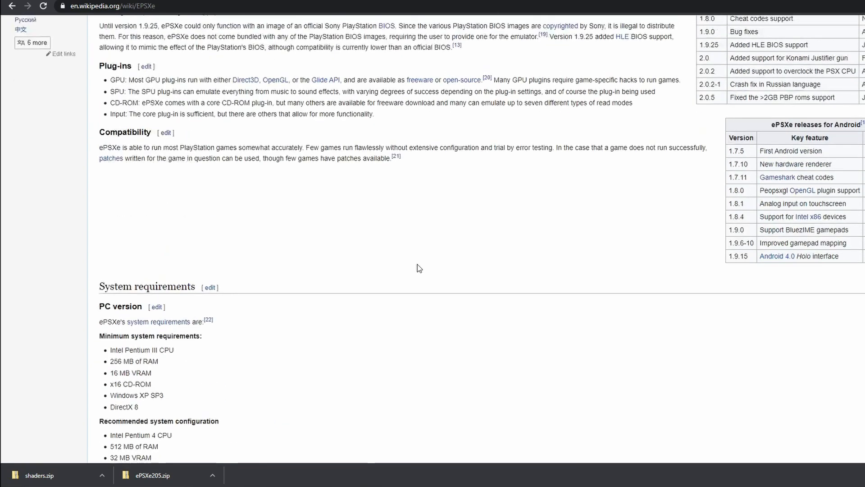
{"action": "scroll", "coordinate": [417, 264], "scroll_direction": "up", "scroll_amount": 15}
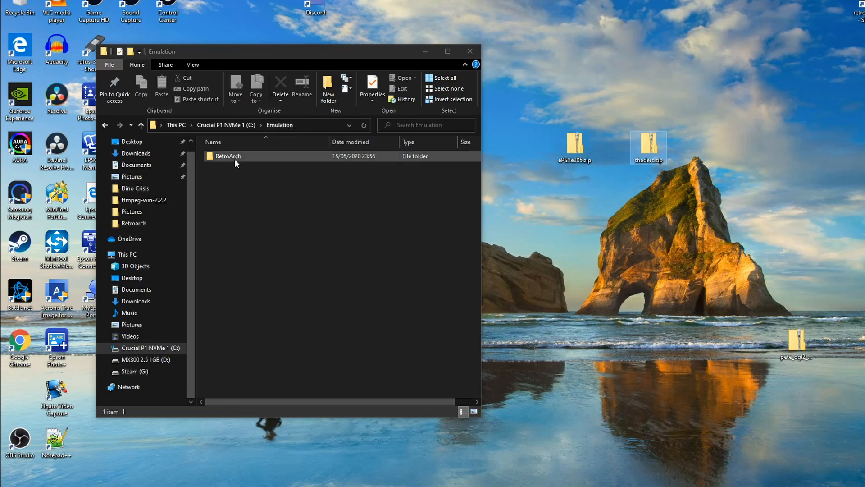
Step: Create a folder named ePSXe205 inside the Emulation folder and open it
{"action": "left_click", "coordinate": [329, 88]}
{"action": "left_click", "coordinate": [329, 86]}
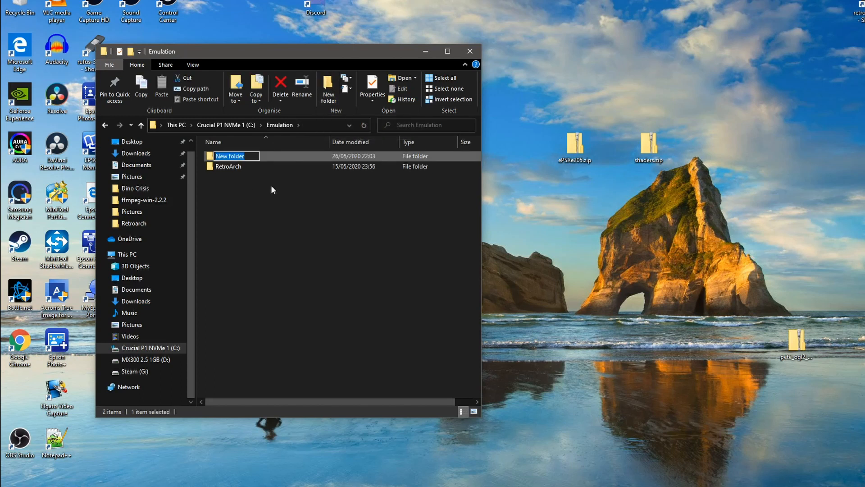
{"action": "type", "text": "ePSXe205"}
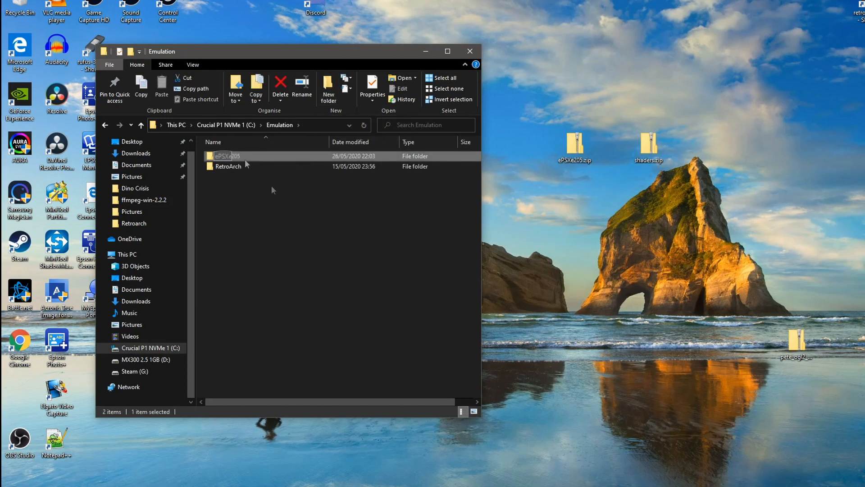
{"action": "key", "text": "Return"}
{"action": "double_click", "coordinate": [228, 156]}
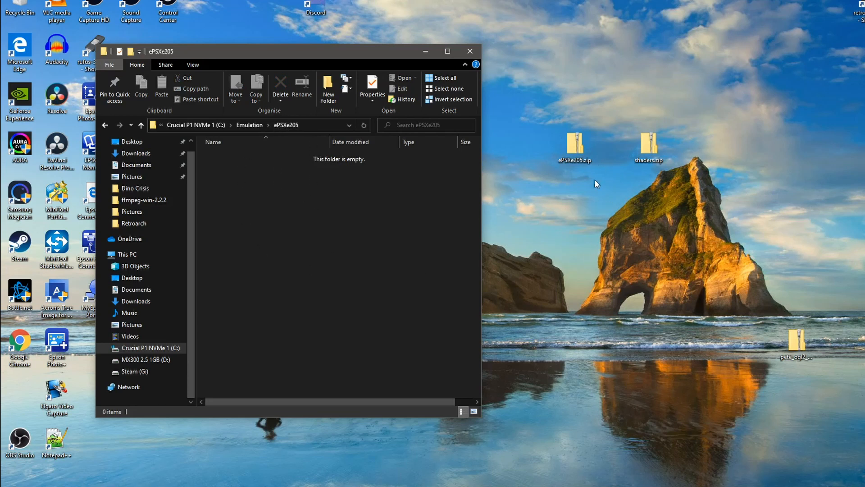
Step: Extract ePSXe205.zip and shaders.zip with 7-Zip into folders named after them, and place the shaders folder beside the ePSXe205 folder on the desktop
{"action": "right_click", "coordinate": [576, 149]}
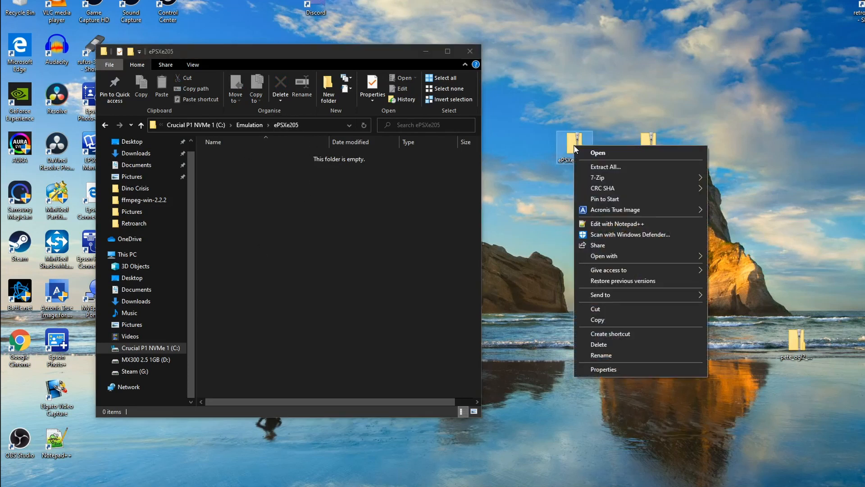
{"action": "mouse_move", "coordinate": [613, 179]}
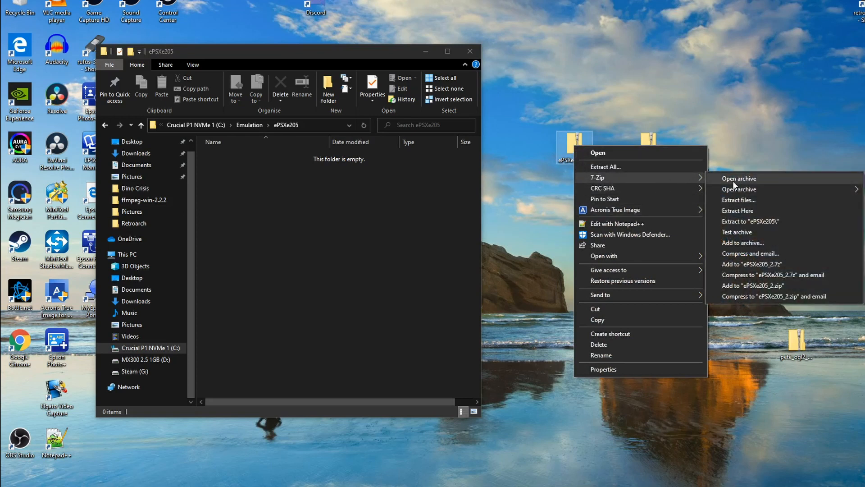
{"action": "left_click", "coordinate": [776, 222]}
{"action": "right_click", "coordinate": [651, 147]}
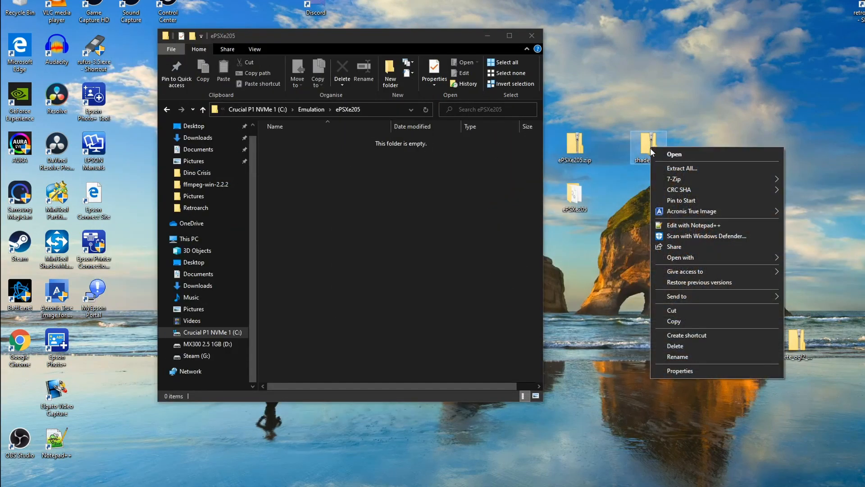
{"action": "mouse_move", "coordinate": [694, 181]}
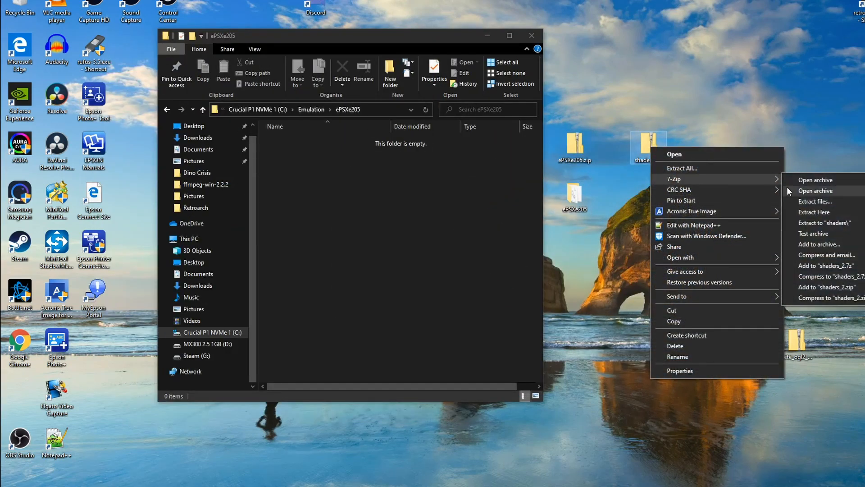
{"action": "left_click", "coordinate": [844, 225]}
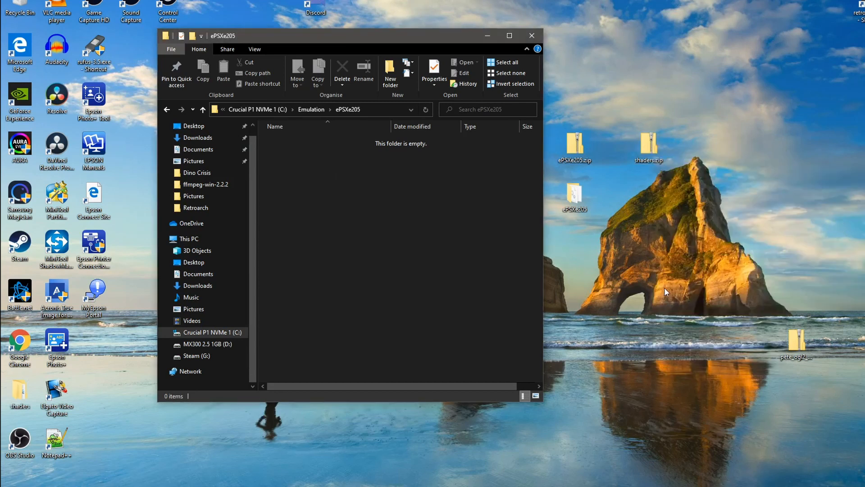
{"action": "left_click_drag", "start_coordinate": [20, 392], "coordinate": [631, 196]}
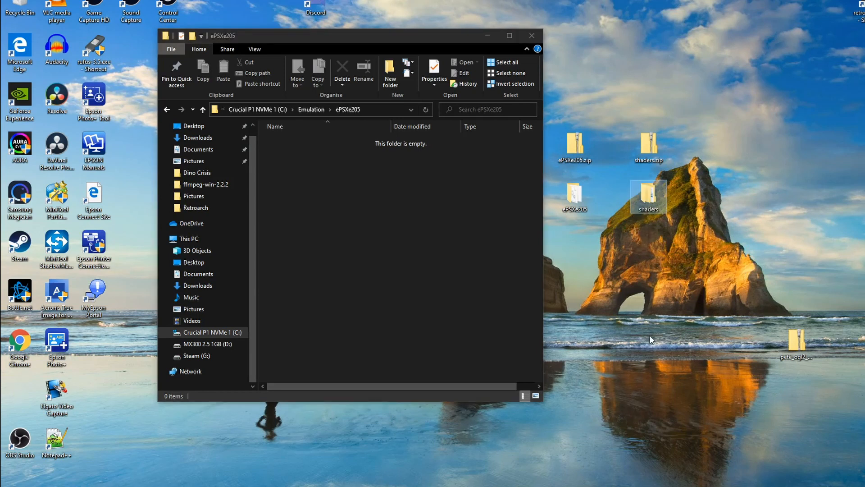
Step: Delete the ePSXe205.zip and shaders.zip archives from the desktop
{"action": "left_click_drag", "start_coordinate": [683, 157], "coordinate": [588, 143]}
{"action": "right_click", "coordinate": [581, 149]}
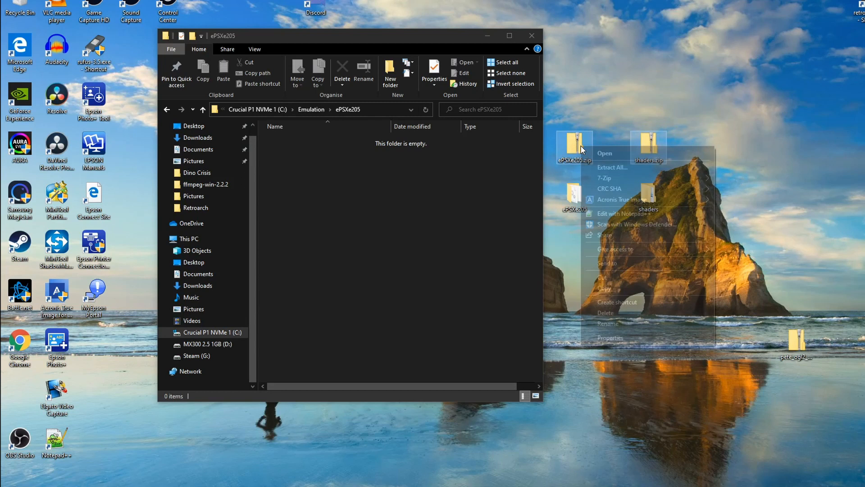
{"action": "left_click", "coordinate": [617, 316]}
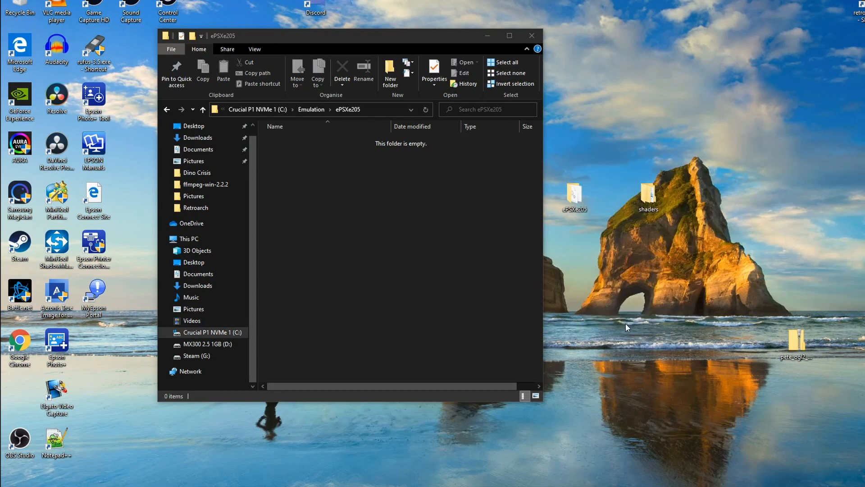
Step: Extract pete_ogl2_guest_shaders_v1.zip with 7-Zip into a folder of the same name and place that folder beside the shaders folder
{"action": "left_click_drag", "start_coordinate": [794, 341], "coordinate": [655, 121]}
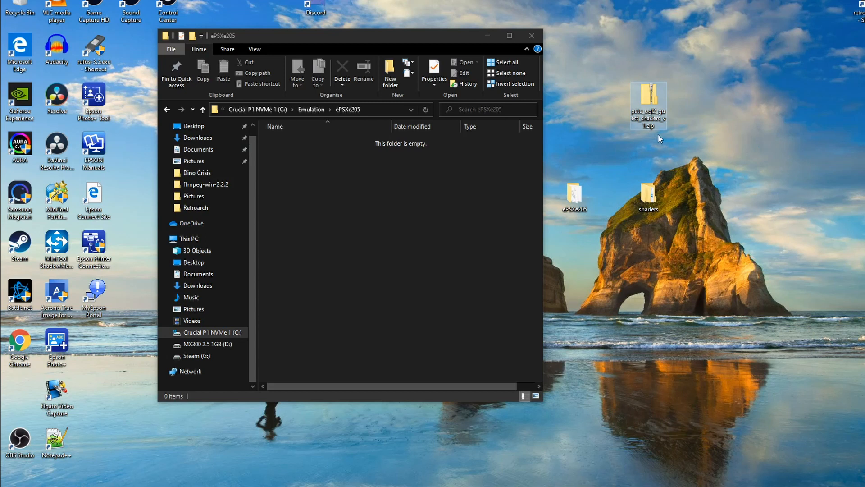
{"action": "right_click", "coordinate": [649, 94]}
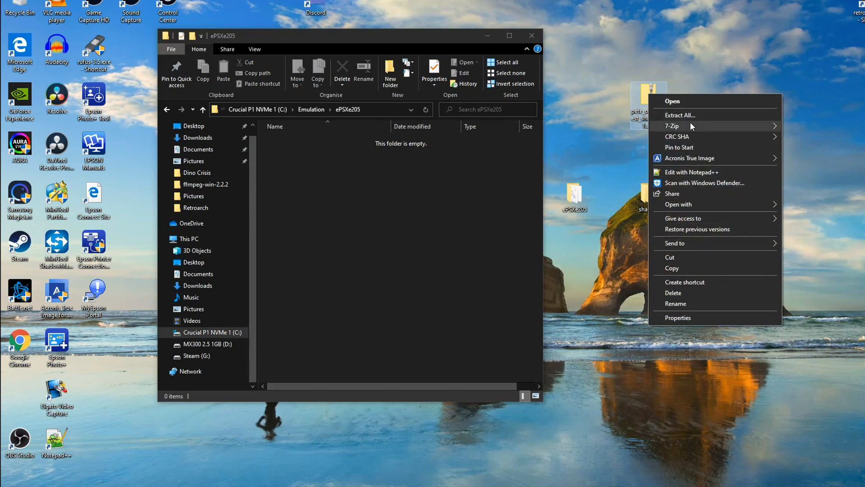
{"action": "mouse_move", "coordinate": [691, 122]}
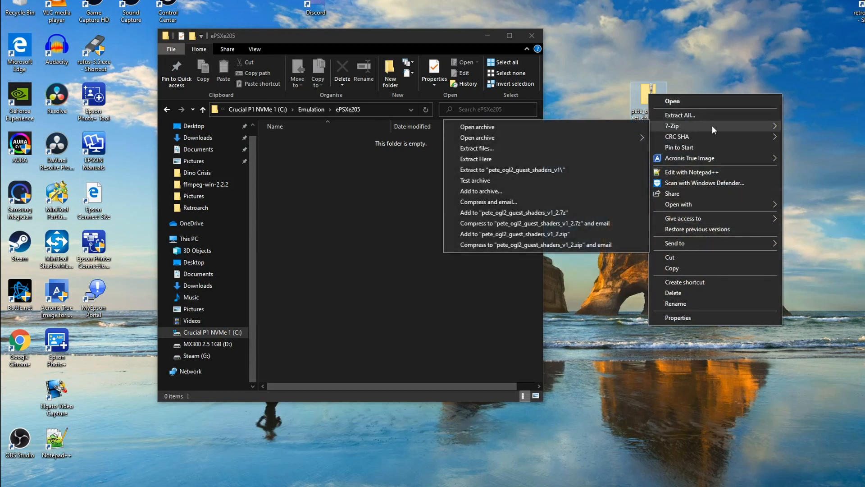
{"action": "left_click", "coordinate": [549, 170]}
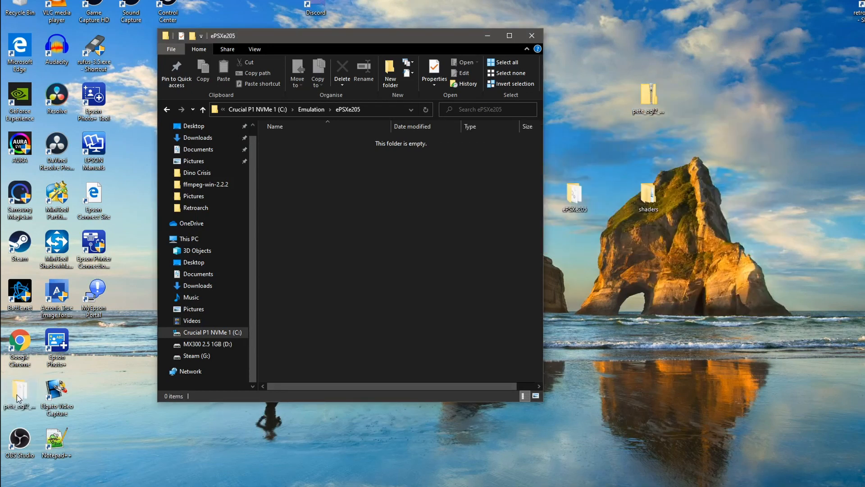
{"action": "left_click_drag", "start_coordinate": [21, 396], "coordinate": [718, 205]}
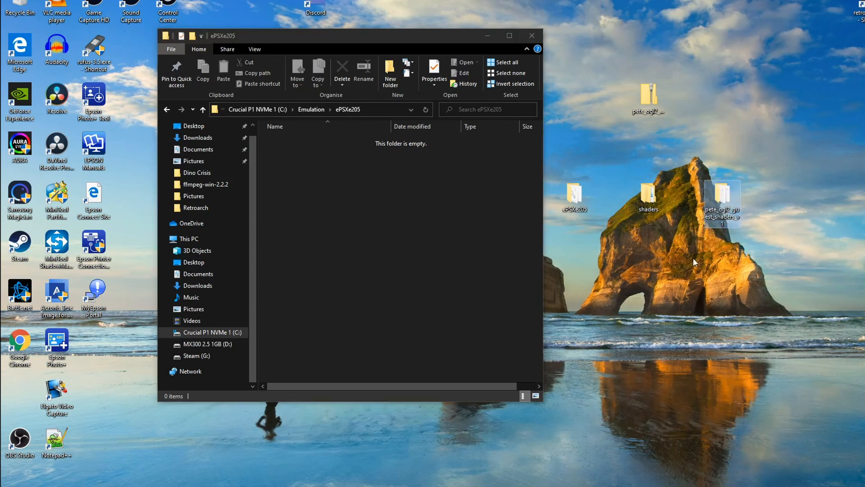
Step: Delete the pete_ogl2_guest_shaders_v1.zip archive from the desktop
{"action": "left_click", "coordinate": [648, 102]}
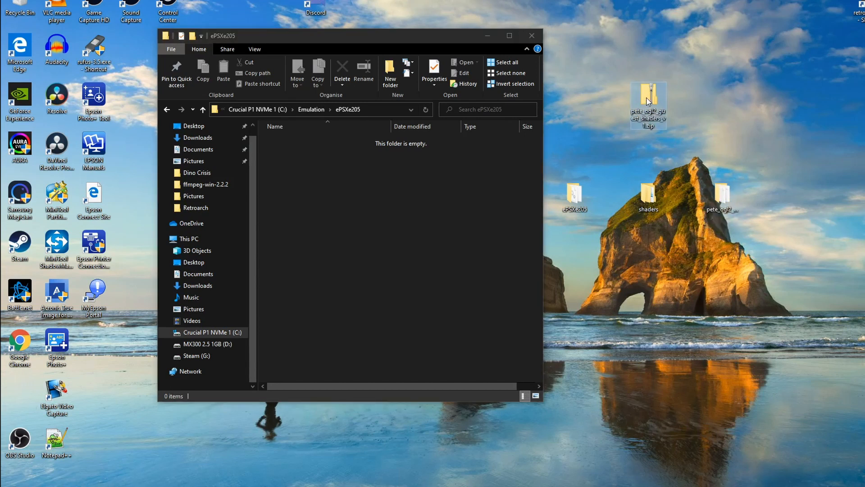
{"action": "right_click", "coordinate": [648, 101]}
{"action": "left_click", "coordinate": [690, 297]}
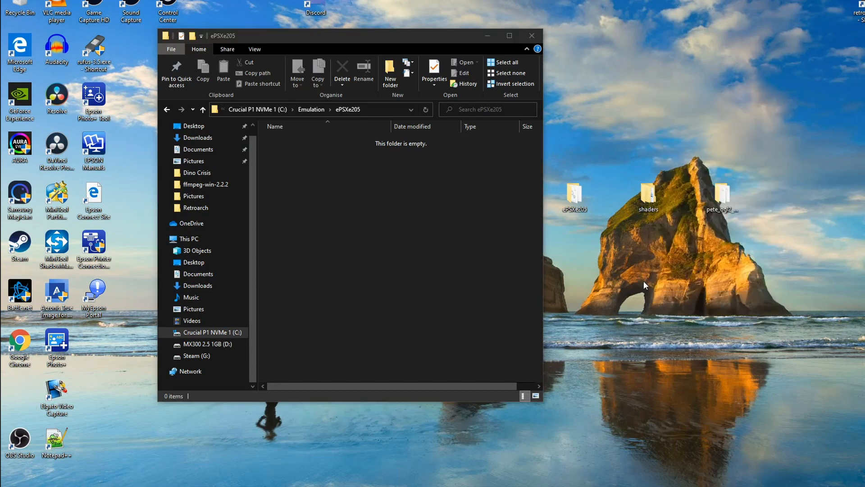
Step: Open the extracted ePSXe205 folder from the desktop and arrange its window beside the empty Emulation\ePSXe205 window
{"action": "double_click", "coordinate": [575, 197]}
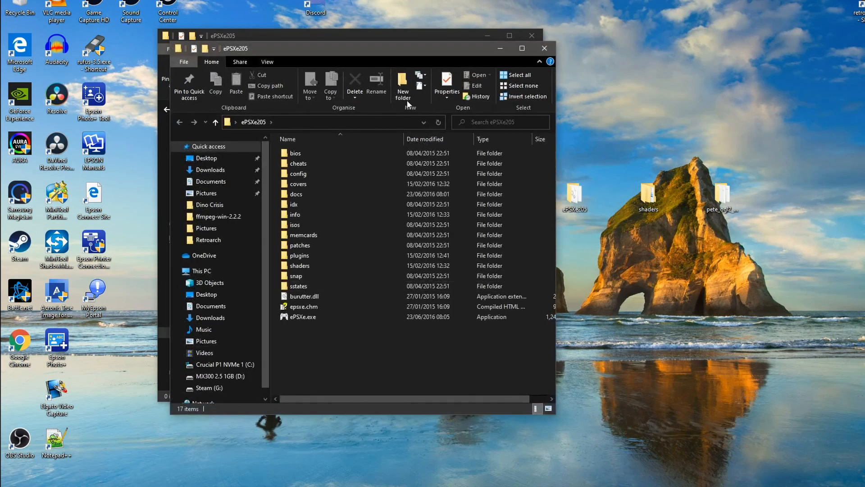
{"action": "left_click_drag", "start_coordinate": [391, 47], "coordinate": [767, 28]}
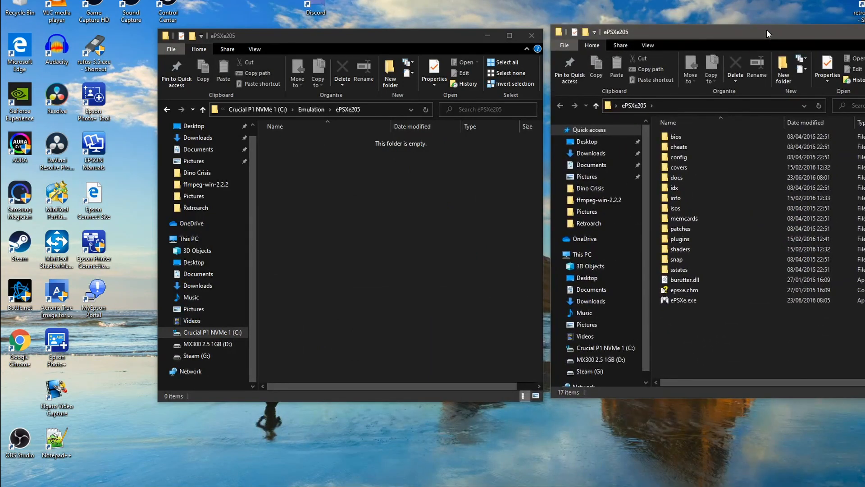
{"action": "left_click_drag", "start_coordinate": [421, 33], "coordinate": [306, 20]}
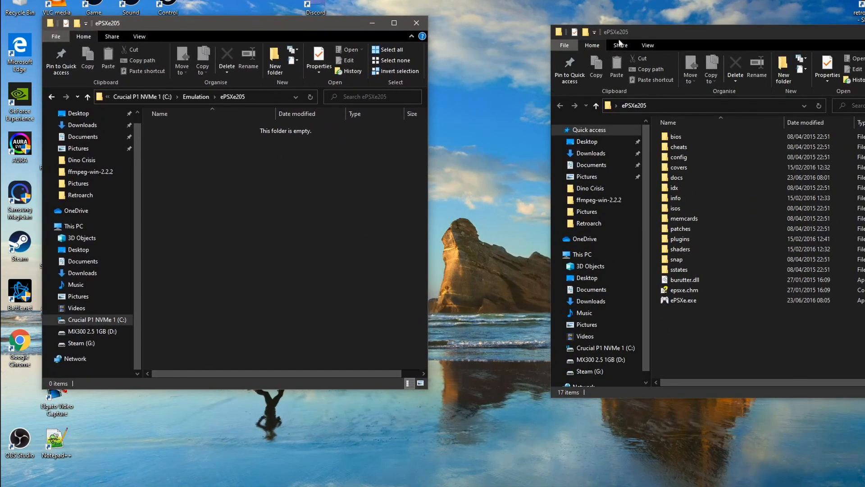
{"action": "left_click_drag", "start_coordinate": [729, 32], "coordinate": [608, 24]}
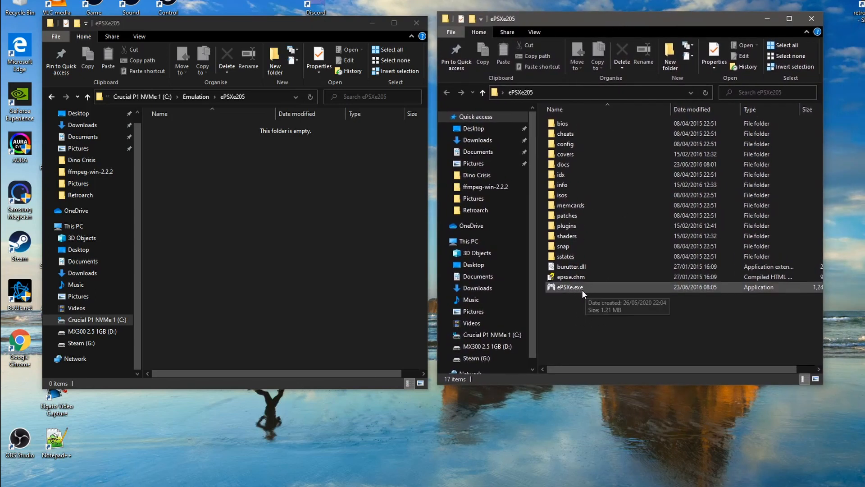
Step: Open the shaders\gpucore subfolder of the extracted ePSXe205 folder and move its window clear of the desktop folders
{"action": "double_click", "coordinate": [576, 236]}
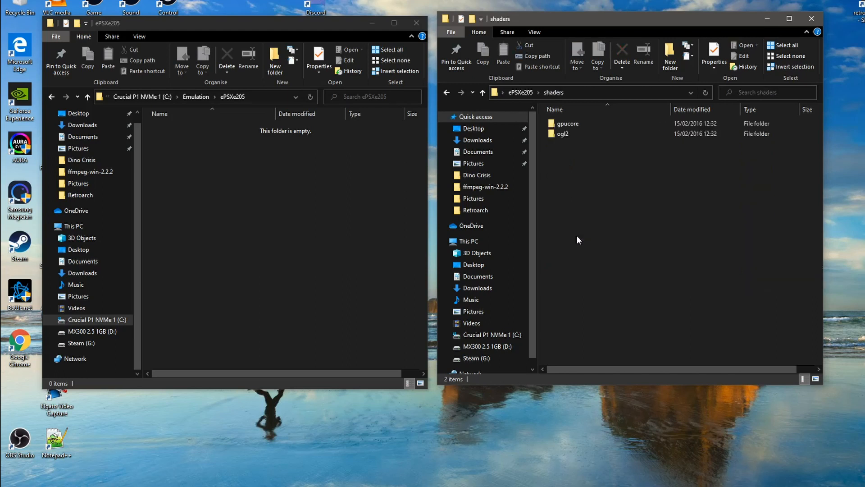
{"action": "double_click", "coordinate": [581, 125]}
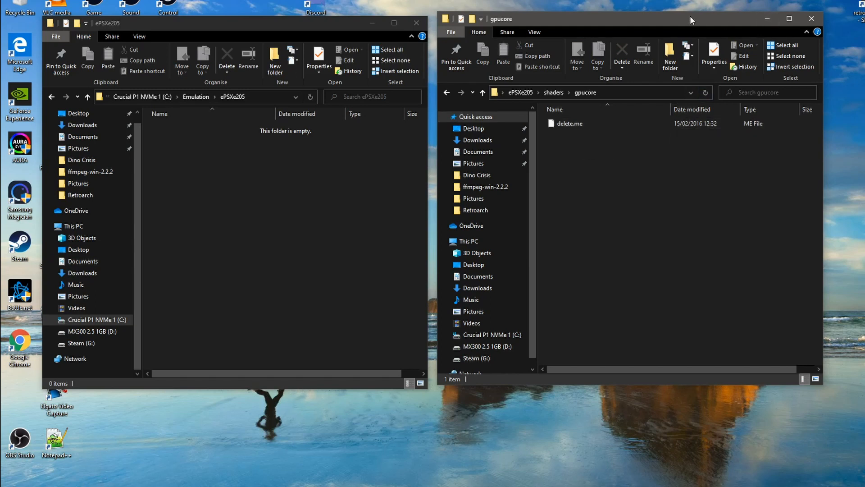
{"action": "left_click_drag", "start_coordinate": [689, 17], "coordinate": [405, 91]}
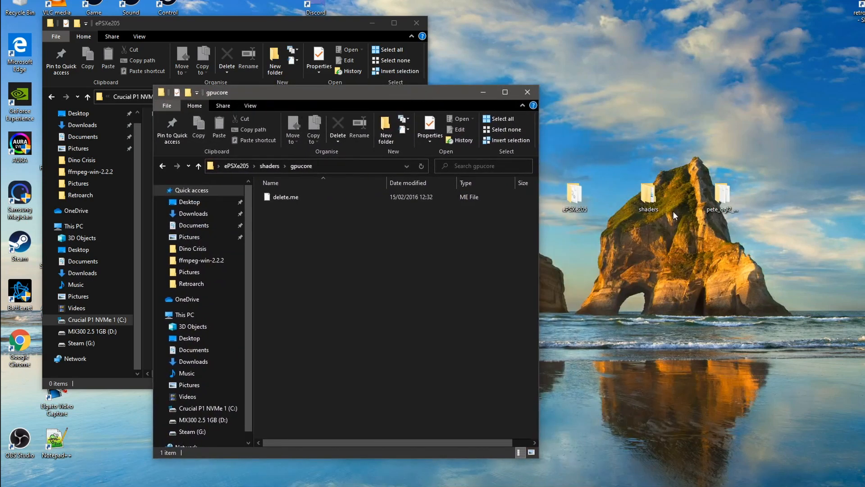
Step: Move all shader folders from the desktop shaders folder into ePSXe205\shaders\gpucore, and close the source folder's window
{"action": "double_click", "coordinate": [649, 198]}
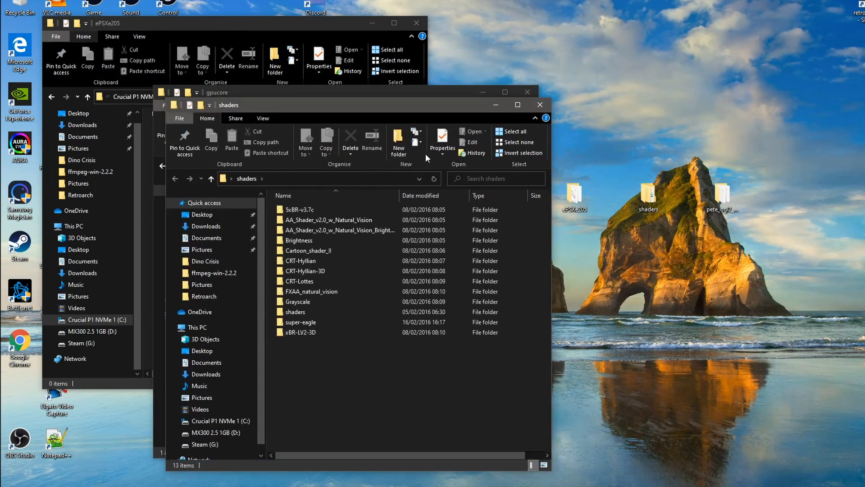
{"action": "left_click_drag", "start_coordinate": [401, 106], "coordinate": [805, 80]}
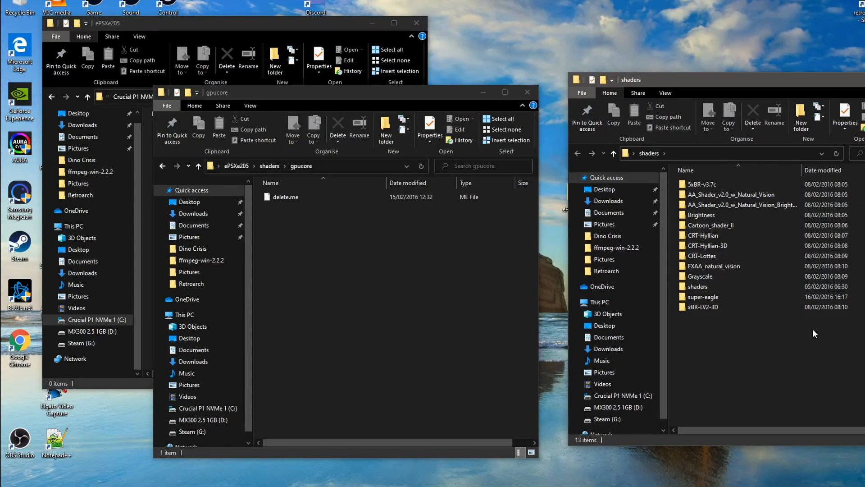
{"action": "left_click_drag", "start_coordinate": [723, 341], "coordinate": [361, 282]}
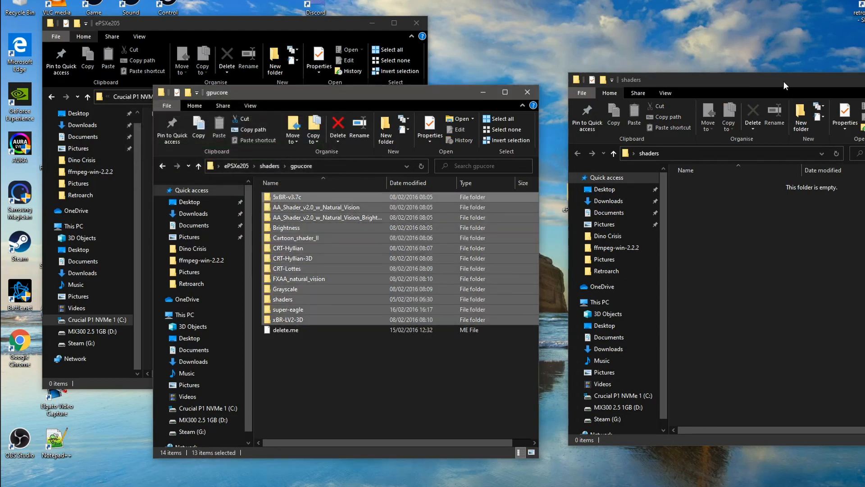
{"action": "left_click_drag", "start_coordinate": [768, 81], "coordinate": [614, 75]}
{"action": "left_click", "coordinate": [793, 72]}
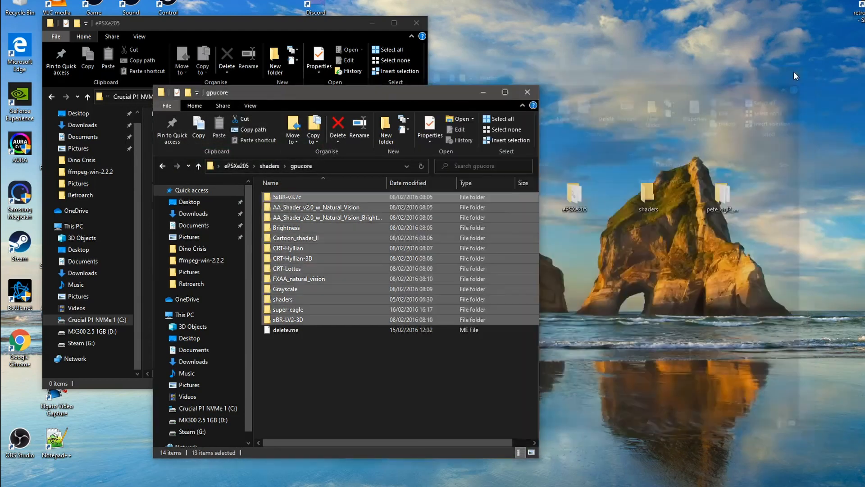
Step: Open the desktop pete_ogl2_guest_shaders_v1 folder and place its window beside the gpucore window
{"action": "double_click", "coordinate": [721, 198]}
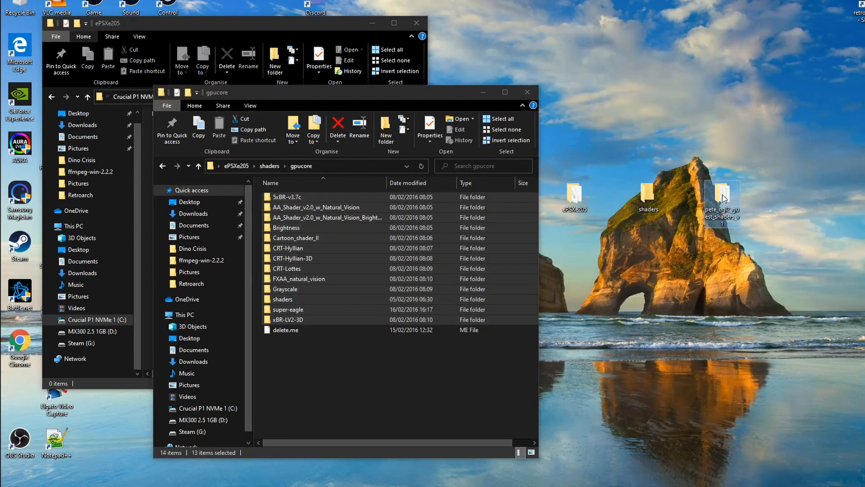
{"action": "left_click_drag", "start_coordinate": [615, 76], "coordinate": [752, 84]}
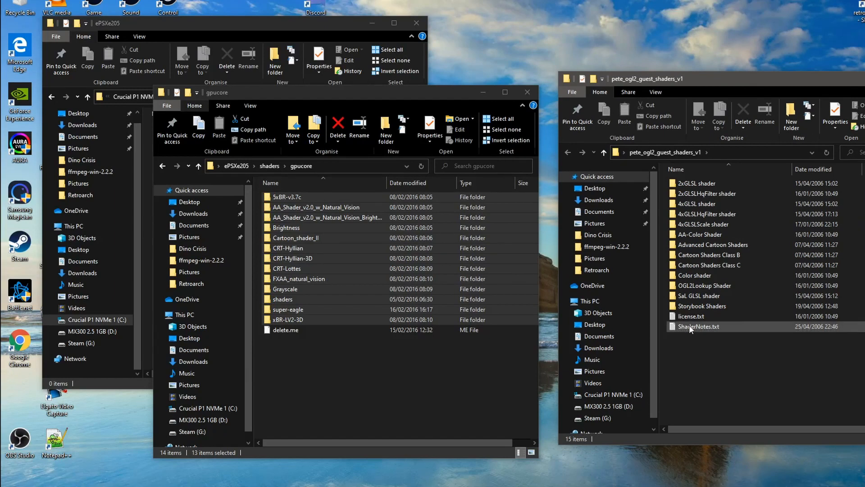
Step: Read through the shader descriptions and preferred settings in ShaderNotes.txt, and close the file
{"action": "double_click", "coordinate": [692, 327]}
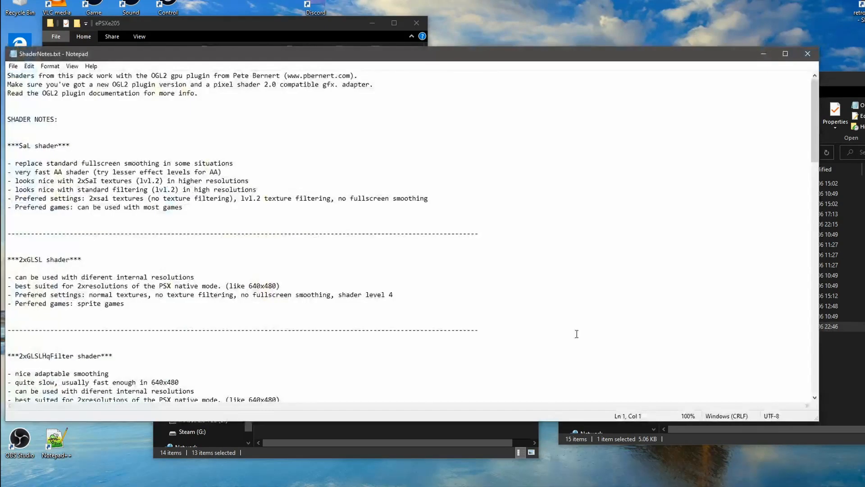
{"action": "left_click_drag", "start_coordinate": [398, 58], "coordinate": [529, 32]}
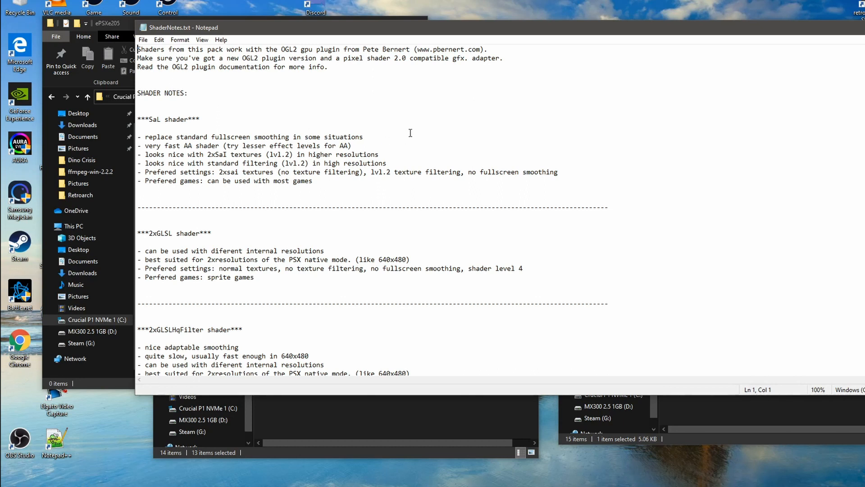
{"action": "scroll", "coordinate": [457, 155], "scroll_direction": "down", "scroll_amount": 7}
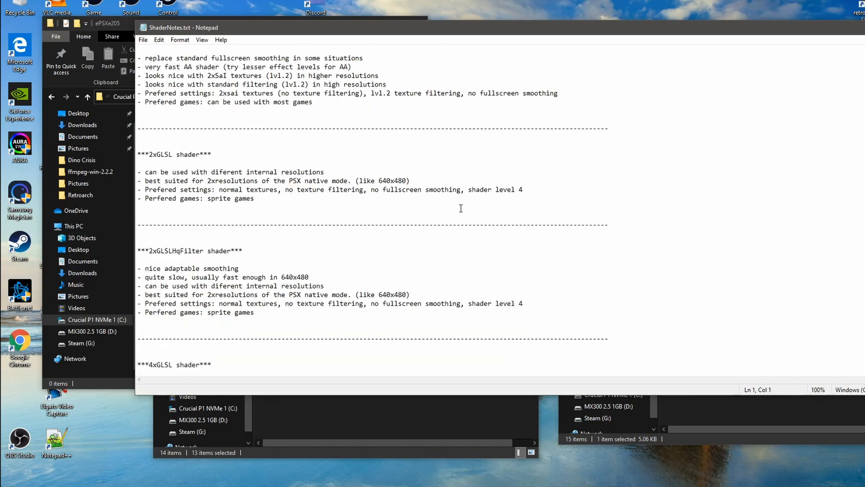
{"action": "scroll", "coordinate": [461, 209], "scroll_direction": "down", "scroll_amount": 12}
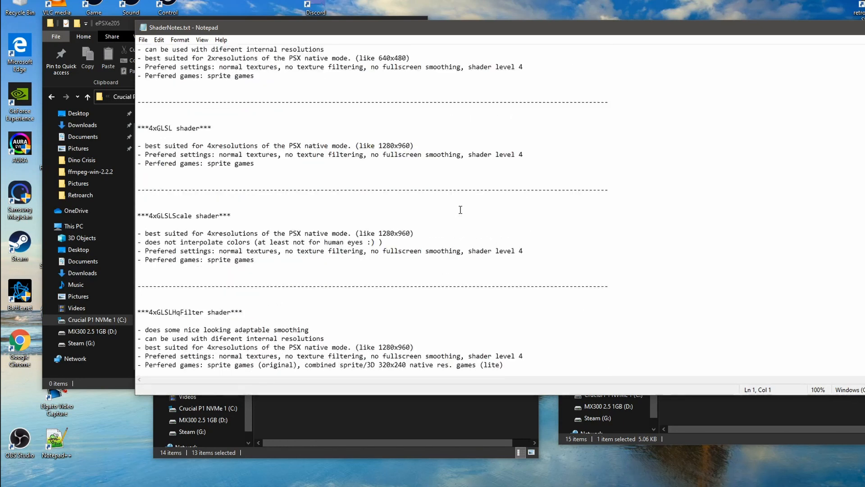
{"action": "scroll", "coordinate": [460, 210], "scroll_direction": "down", "scroll_amount": 17}
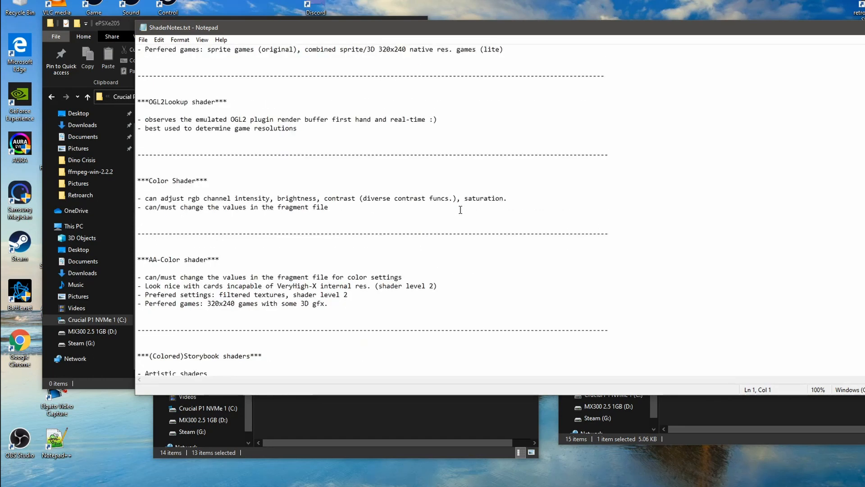
{"action": "scroll", "coordinate": [460, 209], "scroll_direction": "down", "scroll_amount": 1}
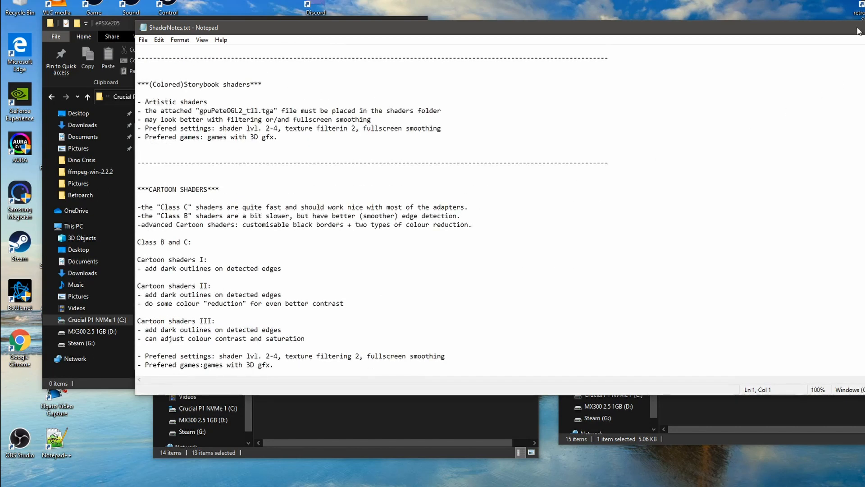
{"action": "left_click_drag", "start_coordinate": [841, 28], "coordinate": [728, 23]}
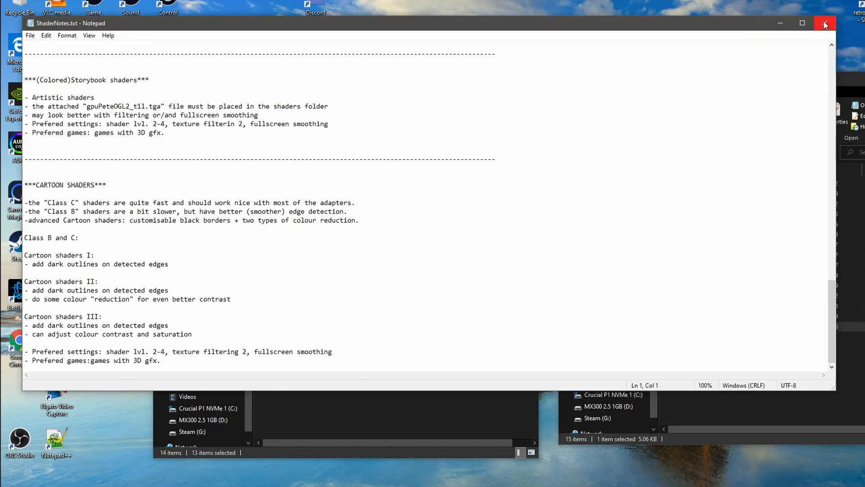
{"action": "left_click", "coordinate": [825, 24]}
Step: Move everything from the pete_ogl2_guest_shaders_v1 folder into ePSXe205\shaders\gpucore, and close the source folder's window
{"action": "left_click_drag", "start_coordinate": [708, 375], "coordinate": [327, 399]}
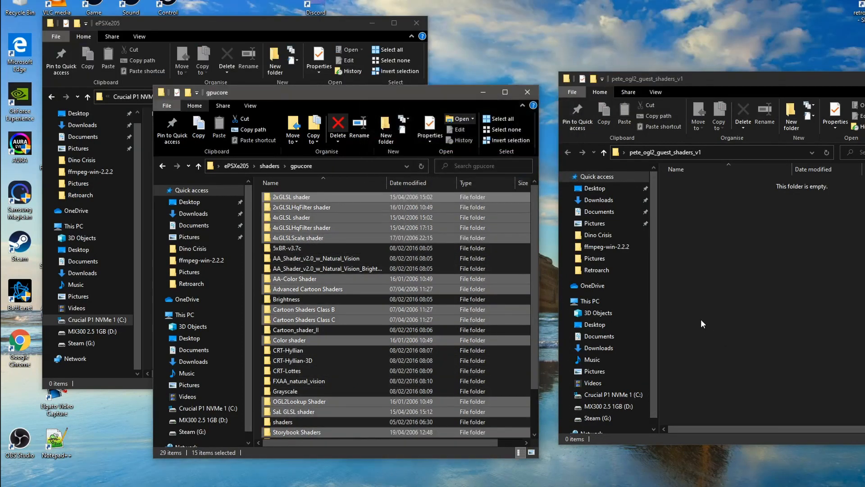
{"action": "left_click_drag", "start_coordinate": [760, 79], "coordinate": [577, 74]}
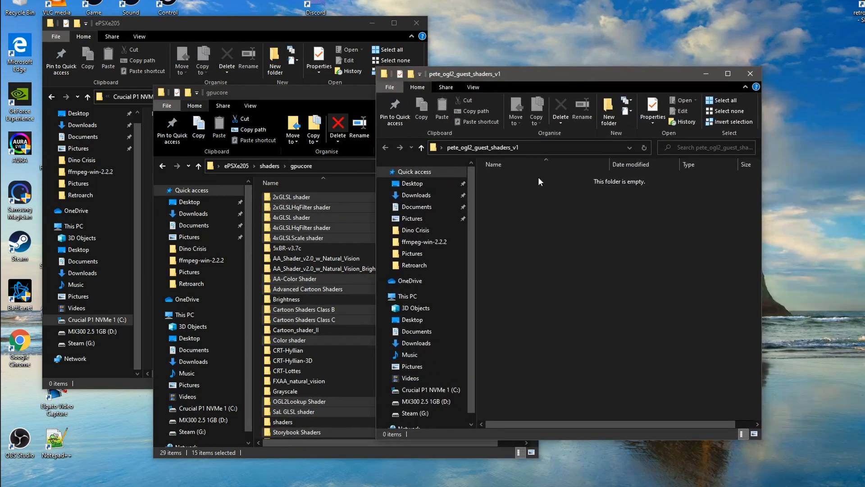
{"action": "left_click", "coordinate": [750, 72]}
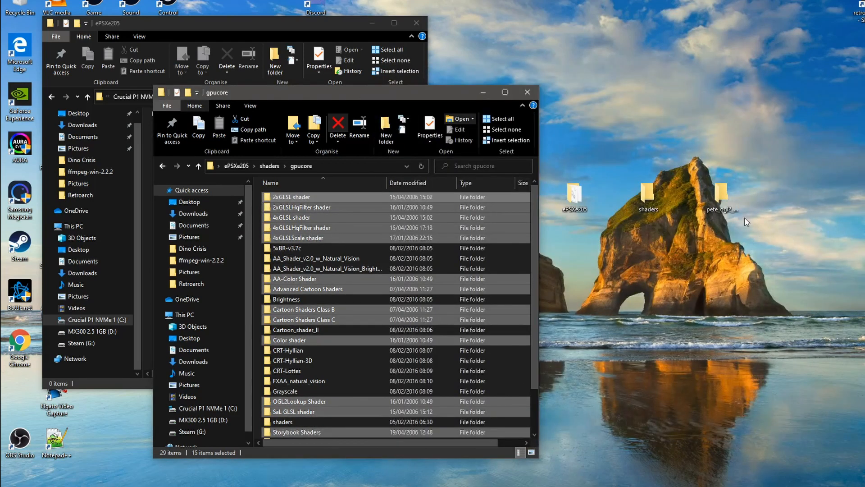
Step: Check that the desktop pete_ogl2_guest_shaders_v1 folder is empty and delete it
{"action": "double_click", "coordinate": [709, 212]}
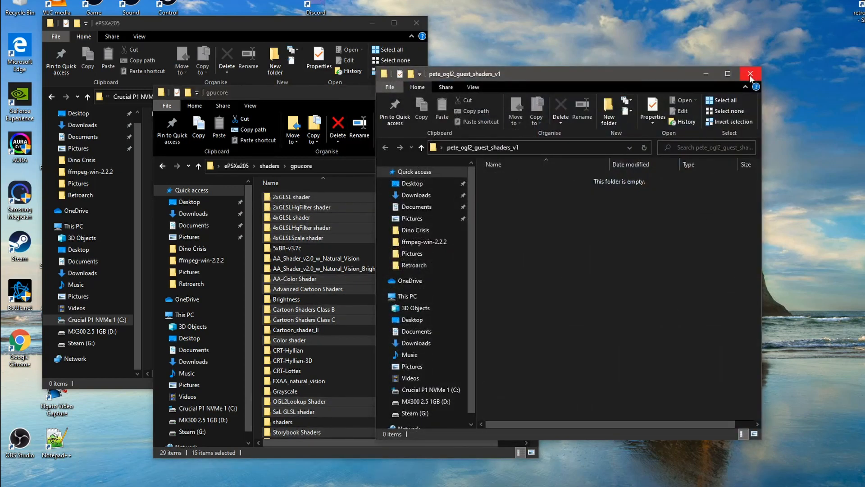
{"action": "left_click", "coordinate": [750, 74]}
{"action": "right_click", "coordinate": [726, 195]}
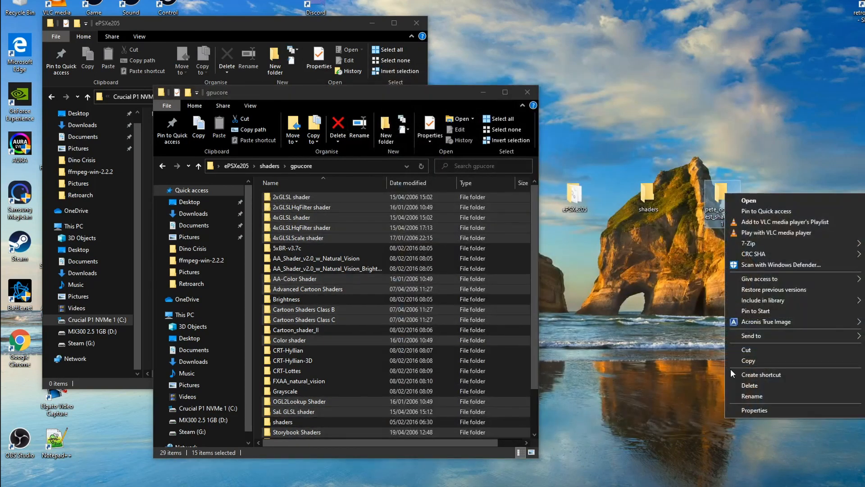
{"action": "left_click", "coordinate": [764, 386]}
Step: Check that the desktop shaders folder is empty and delete it
{"action": "double_click", "coordinate": [650, 193]}
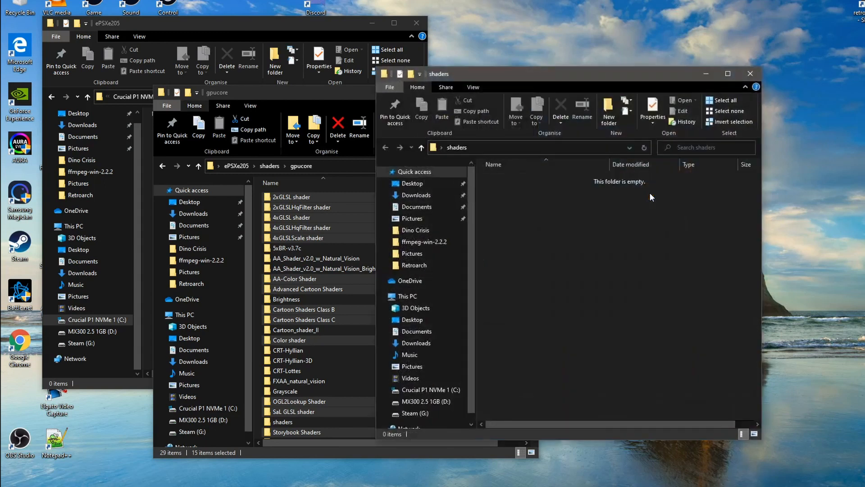
{"action": "left_click", "coordinate": [743, 76]}
{"action": "right_click", "coordinate": [647, 194]}
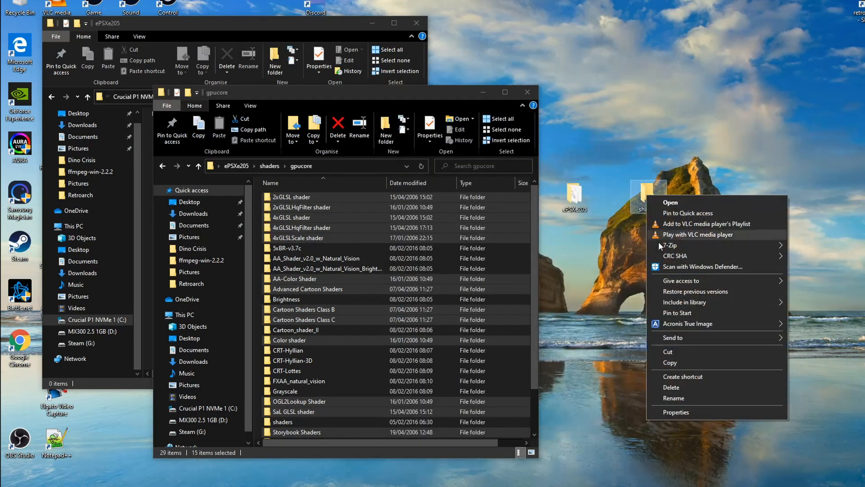
{"action": "left_click", "coordinate": [678, 388]}
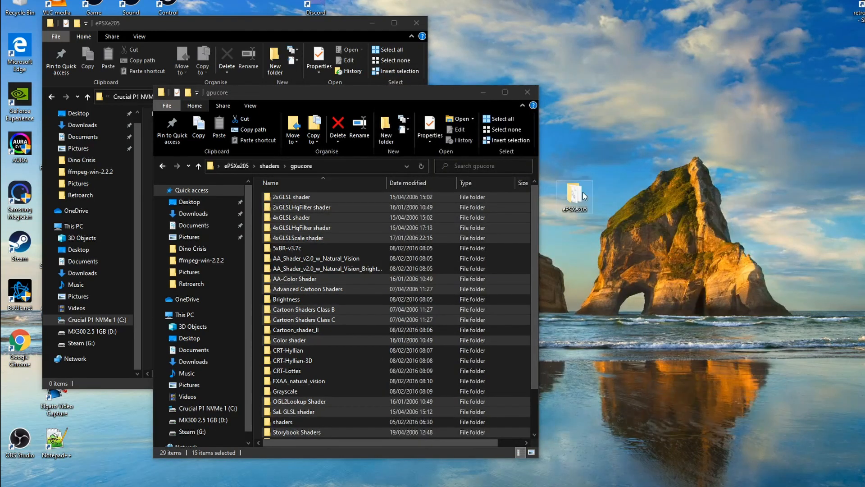
Step: Look over the gpucore folder, close its window, and open the desktop ePSXe205 folder beside the Emulation\ePSXe205 window
{"action": "left_click_drag", "start_coordinate": [402, 95], "coordinate": [775, 268]}
{"action": "left_click_drag", "start_coordinate": [700, 265], "coordinate": [653, 25]}
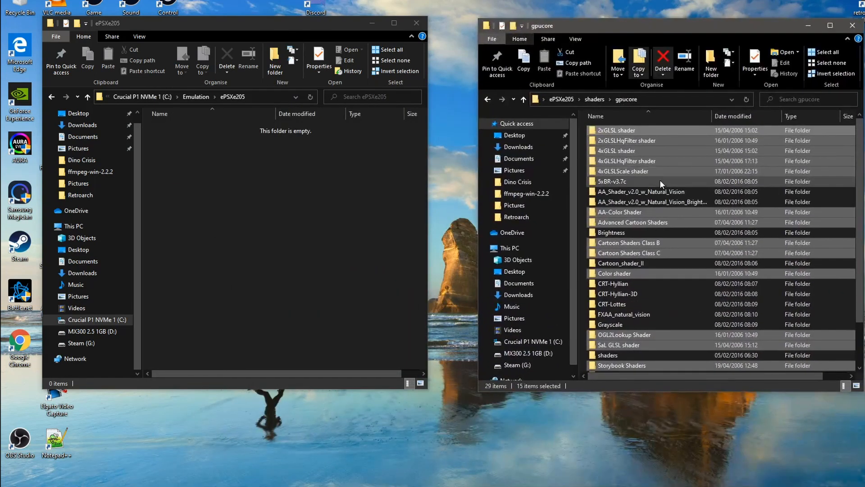
{"action": "scroll", "coordinate": [660, 180], "scroll_direction": "down", "scroll_amount": 2}
{"action": "scroll", "coordinate": [650, 265], "scroll_direction": "up", "scroll_amount": 2}
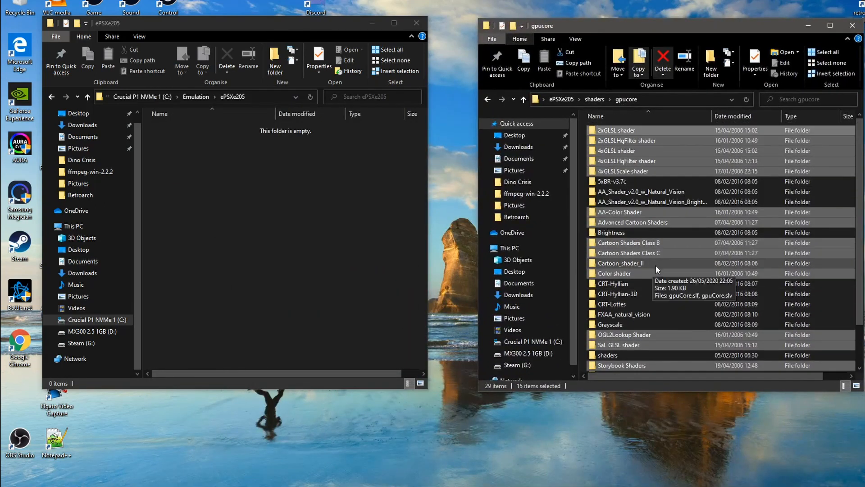
{"action": "left_click", "coordinate": [852, 25]}
{"action": "double_click", "coordinate": [563, 199]}
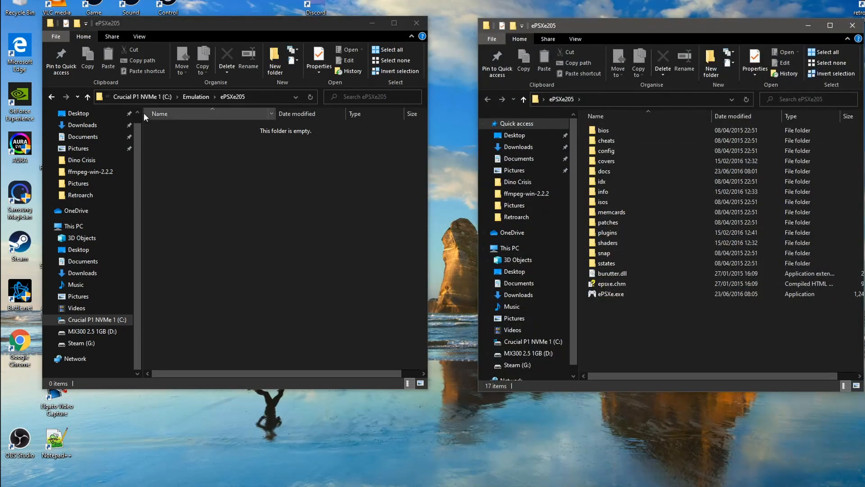
Step: Move all files and folders from the desktop ePSXe205 folder into C:\Emulation\ePSXe205, and close the source folder's window
{"action": "left_click", "coordinate": [88, 98]}
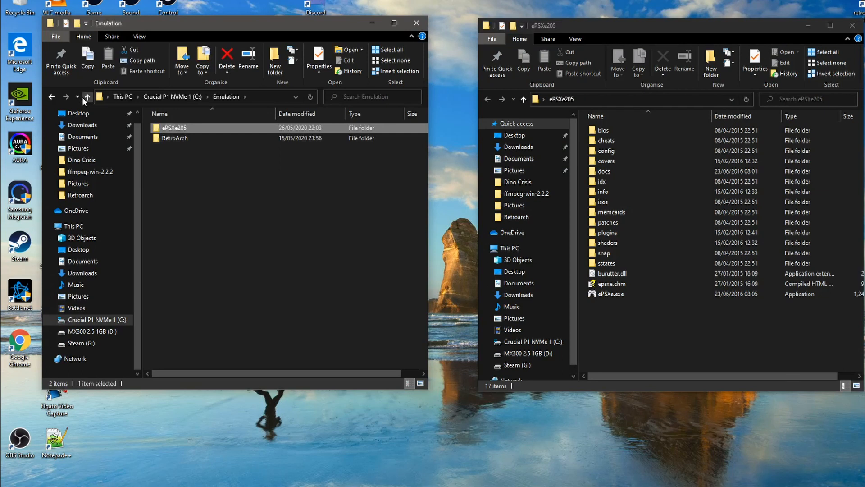
{"action": "double_click", "coordinate": [180, 128]}
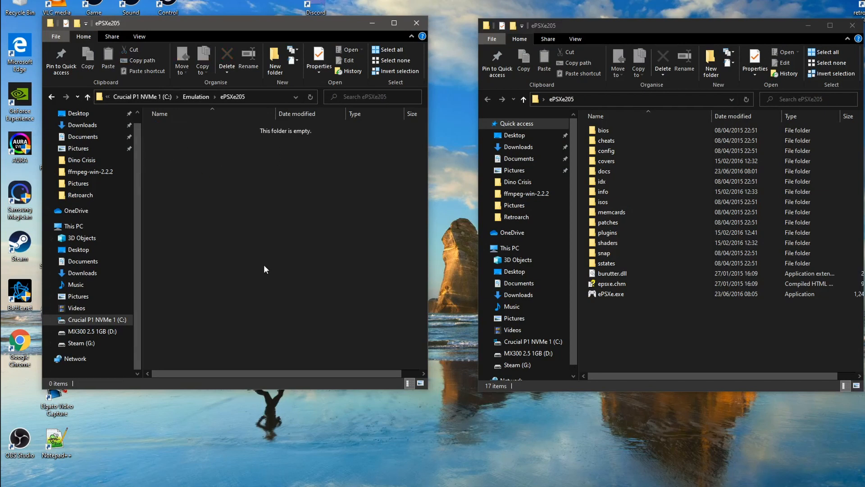
{"action": "left_click_drag", "start_coordinate": [646, 329], "coordinate": [313, 272]}
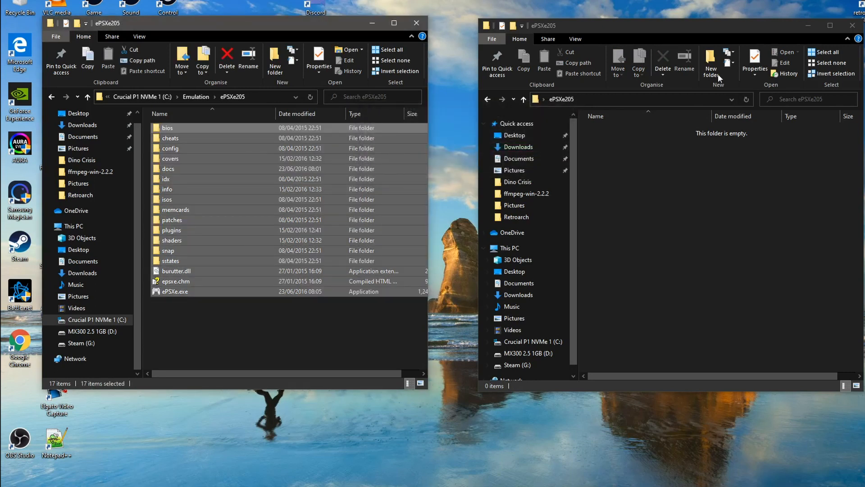
{"action": "left_click", "coordinate": [852, 26]}
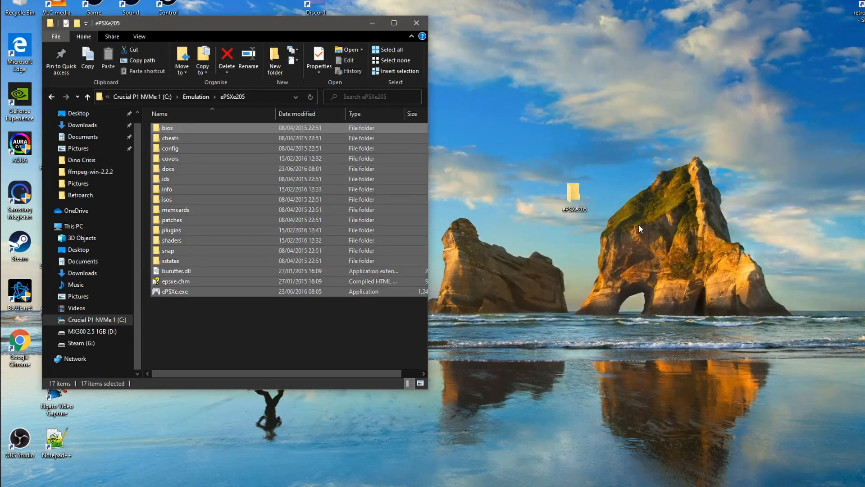
Step: Check that the desktop ePSXe205 folder is empty and delete it
{"action": "double_click", "coordinate": [571, 196]}
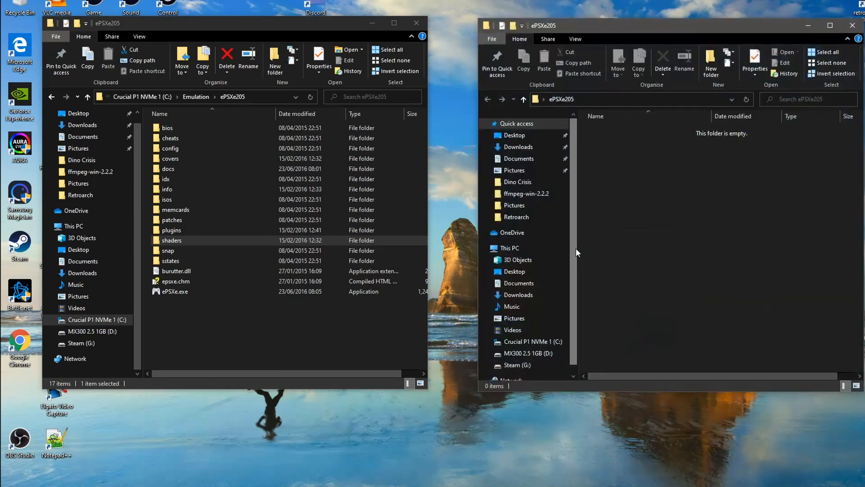
{"action": "left_click", "coordinate": [852, 25]}
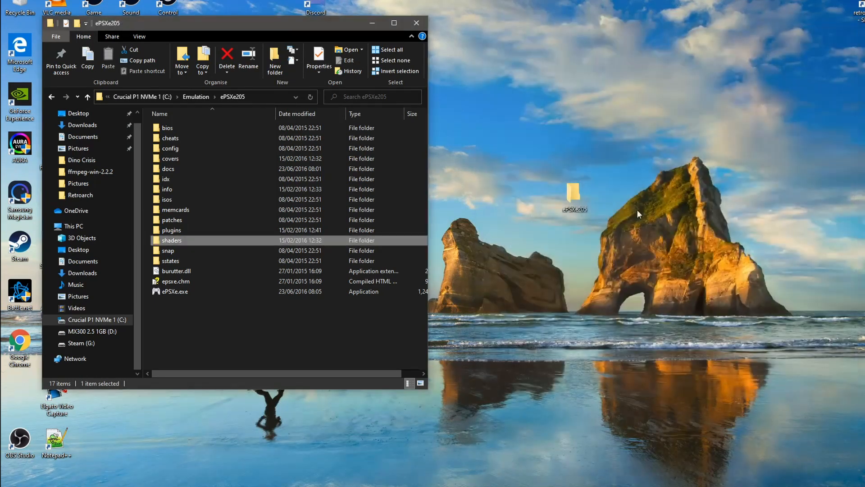
{"action": "right_click", "coordinate": [571, 194]}
{"action": "left_click", "coordinate": [622, 385]}
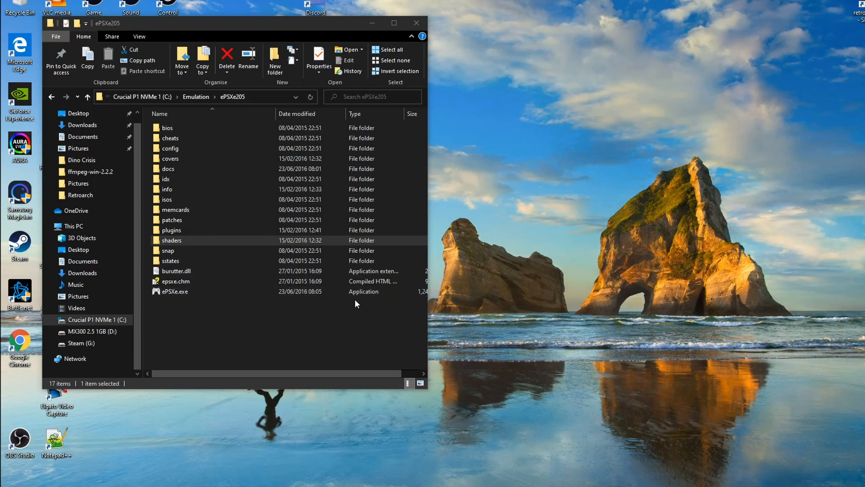
Step: Widen the Emulation\ePSXe205 folder window so that all its columns fit
{"action": "left_click", "coordinate": [426, 224]}
{"action": "left_click_drag", "start_coordinate": [427, 227], "coordinate": [529, 227]}
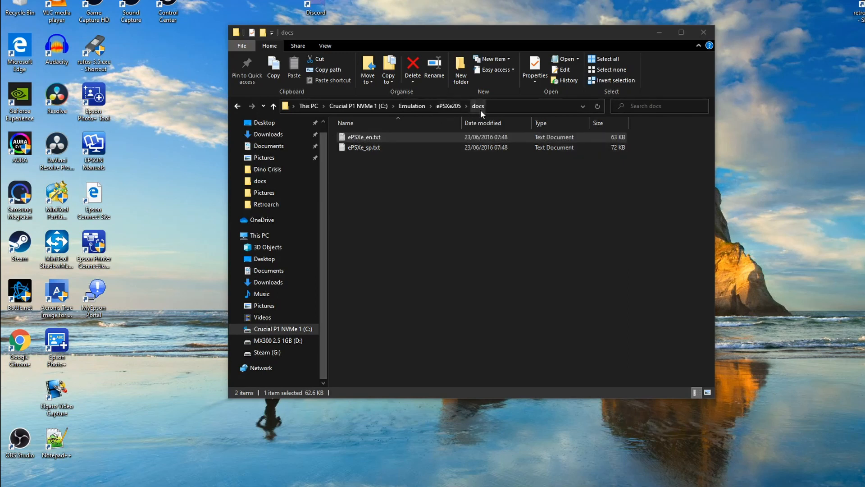
Step: Open the English documentation file ePSXe_en.txt from the docs folder inside ePSXe205
{"action": "left_click", "coordinate": [276, 107]}
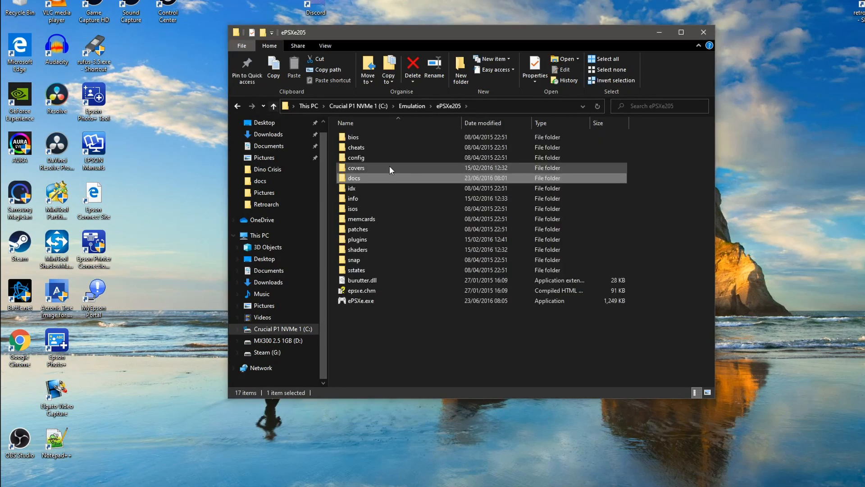
{"action": "double_click", "coordinate": [361, 178]}
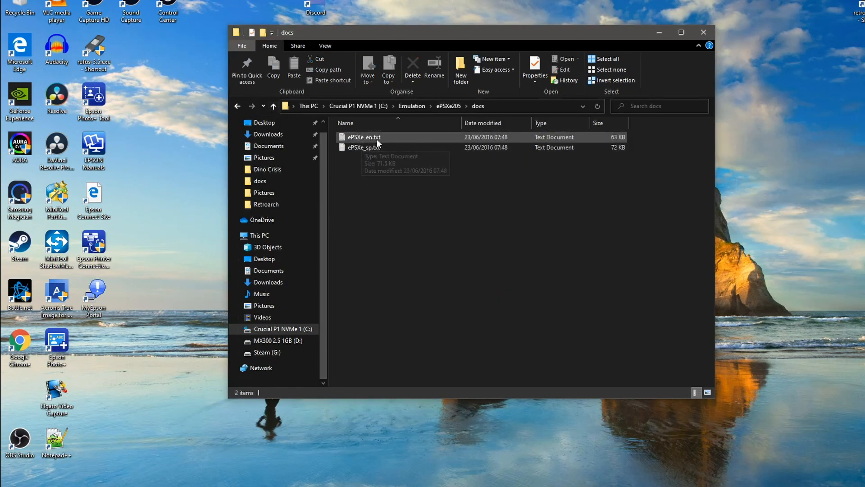
{"action": "left_click", "coordinate": [371, 137]}
{"action": "double_click", "coordinate": [372, 137]}
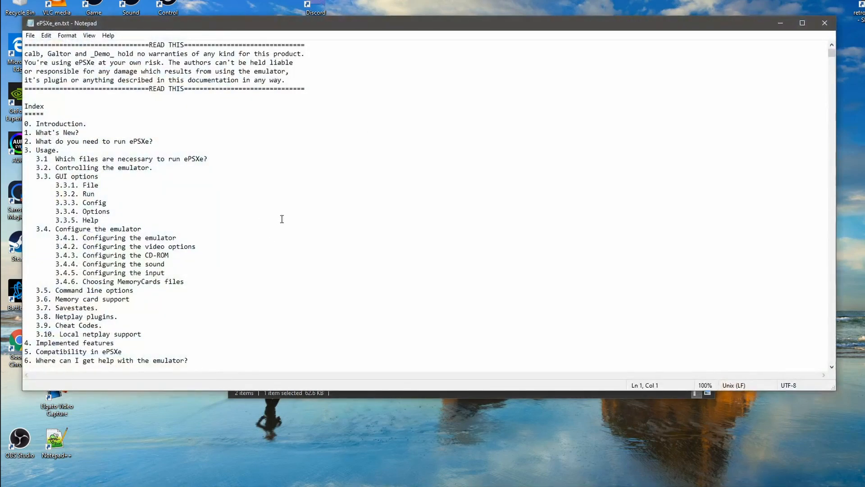
Step: Read the documentation down to section 3.1 on necessary files and highlight the BIOS file names scph1001.bin and scph7502.bin
{"action": "scroll", "coordinate": [281, 216], "scroll_direction": "down", "scroll_amount": 6}
{"action": "scroll", "coordinate": [281, 216], "scroll_direction": "up", "scroll_amount": 4}
{"action": "scroll", "coordinate": [281, 217], "scroll_direction": "down", "scroll_amount": 15}
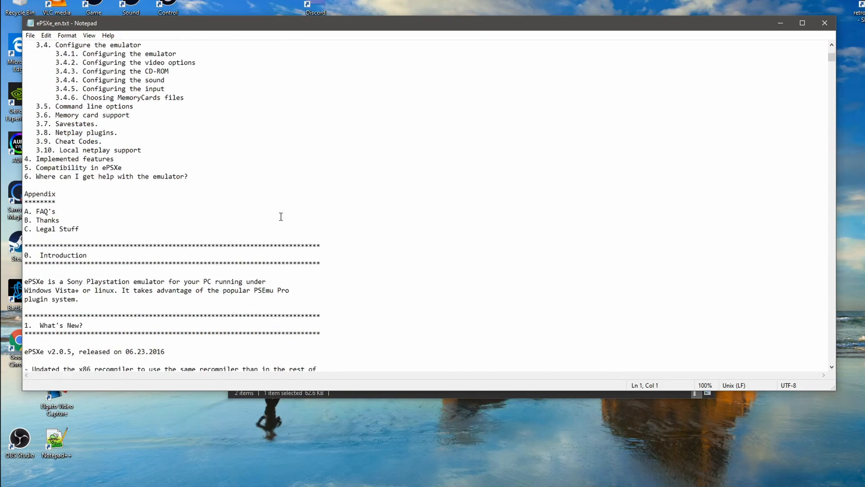
{"action": "scroll", "coordinate": [352, 247], "scroll_direction": "down", "scroll_amount": 10}
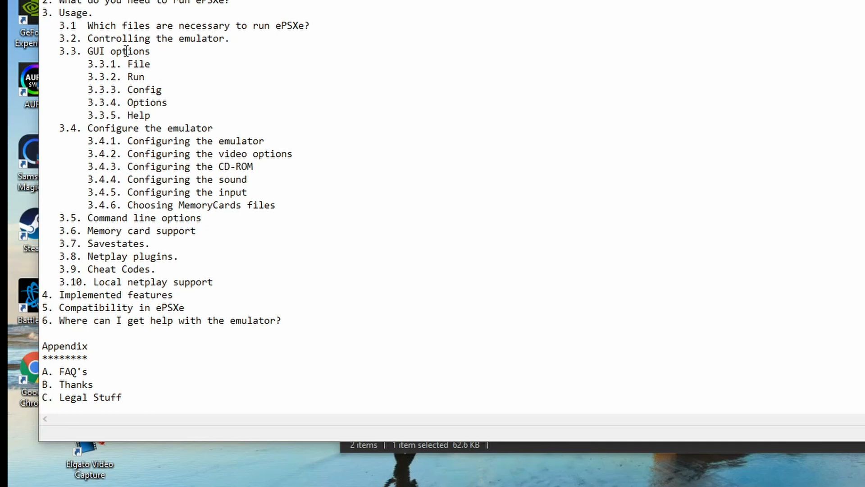
{"action": "scroll", "coordinate": [332, 247], "scroll_direction": "down", "scroll_amount": 20}
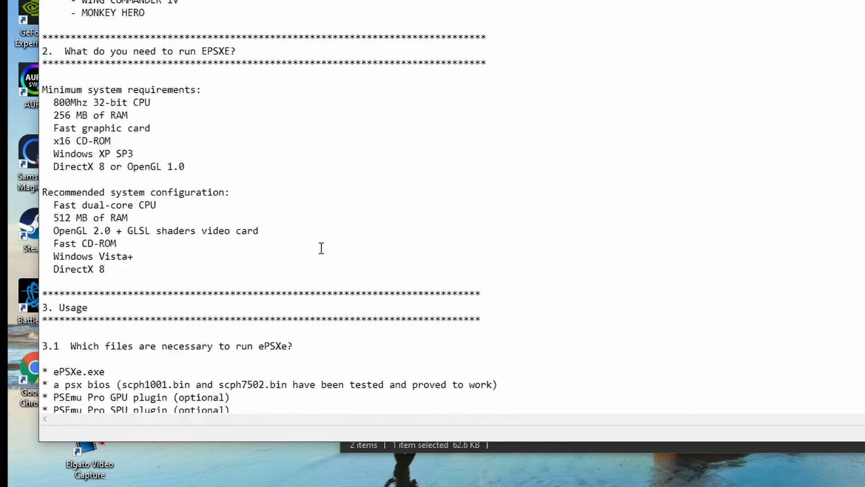
{"action": "scroll", "coordinate": [321, 249], "scroll_direction": "down", "scroll_amount": 6}
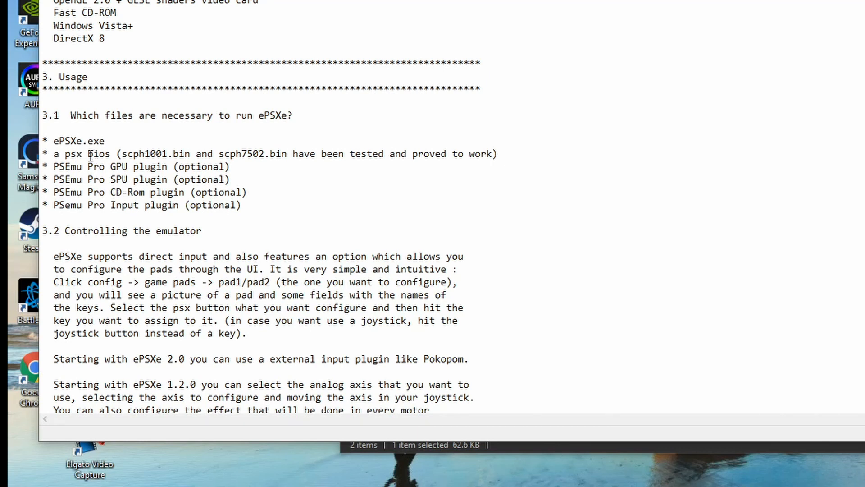
{"action": "left_click_drag", "start_coordinate": [89, 154], "coordinate": [296, 154]}
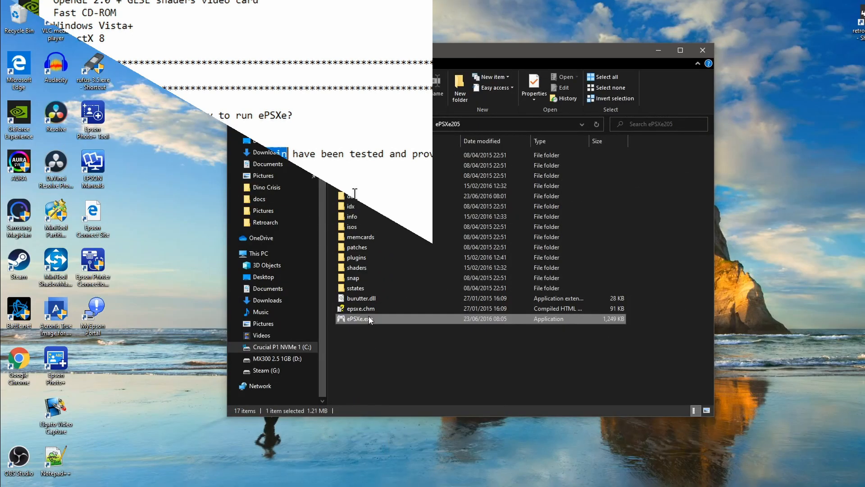
Step: Create a desktop shortcut for ePSXe.exe, and with the folder minimised place it beside the RetroArch shortcut on the desktop
{"action": "right_click", "coordinate": [369, 318]}
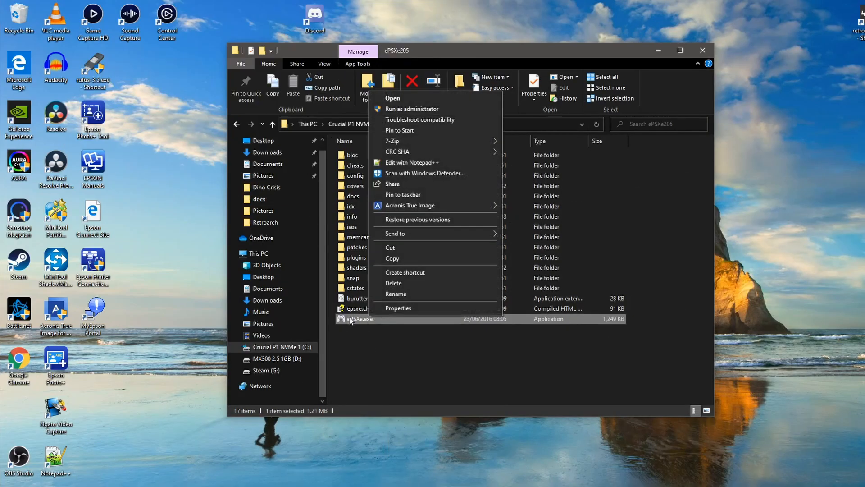
{"action": "mouse_move", "coordinate": [430, 231]}
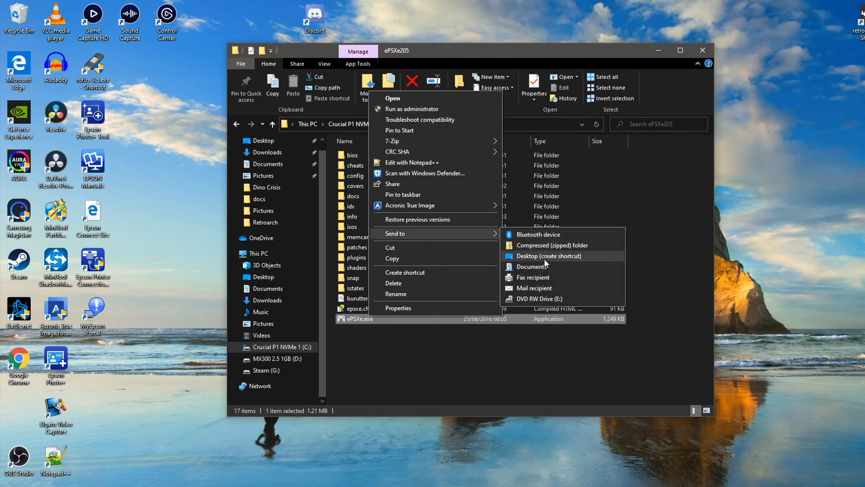
{"action": "left_click", "coordinate": [556, 257]}
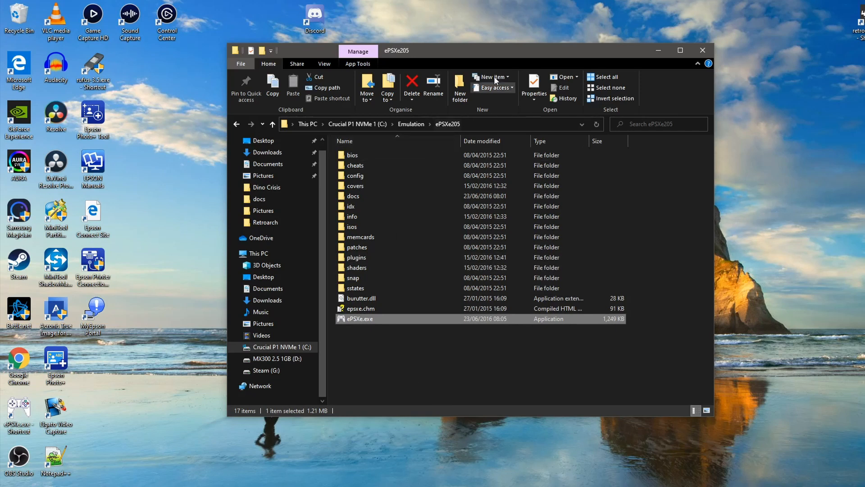
{"action": "left_click", "coordinate": [665, 48]}
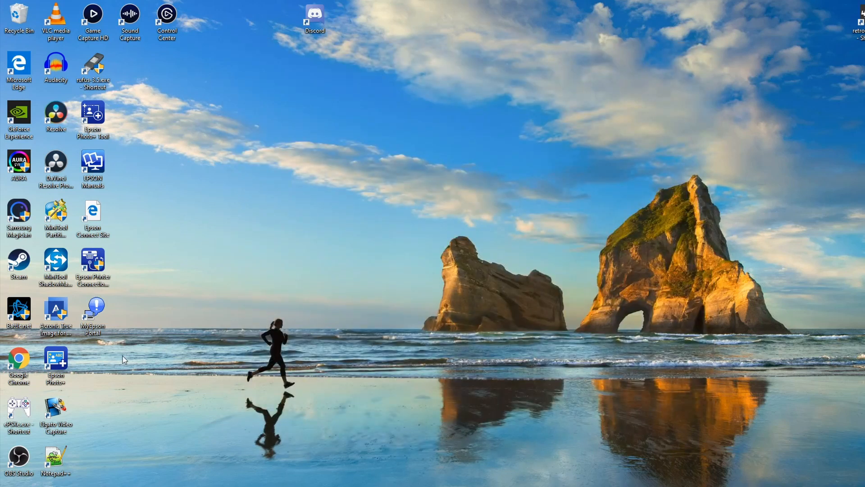
{"action": "left_click_drag", "start_coordinate": [10, 408], "coordinate": [812, 18]}
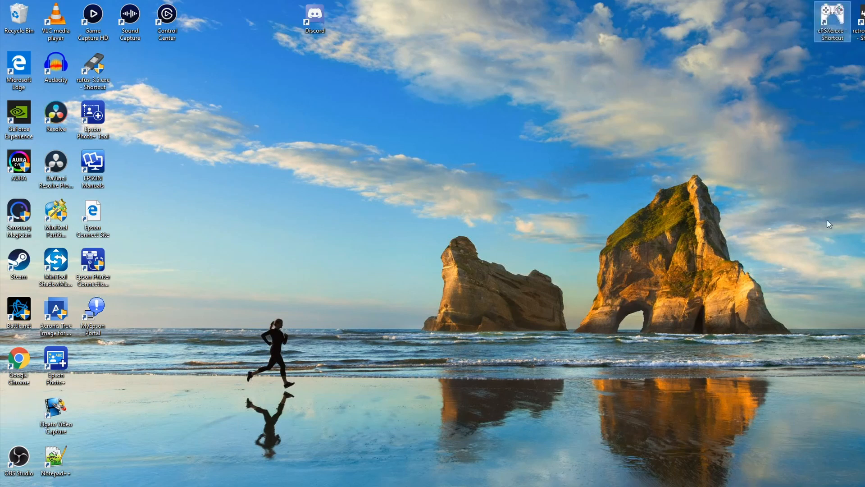
Step: Launch ePSXe from its desktop shortcut, start the config setup wizard, and check the BIOS files in RetroArch's system folder
{"action": "double_click", "coordinate": [835, 12]}
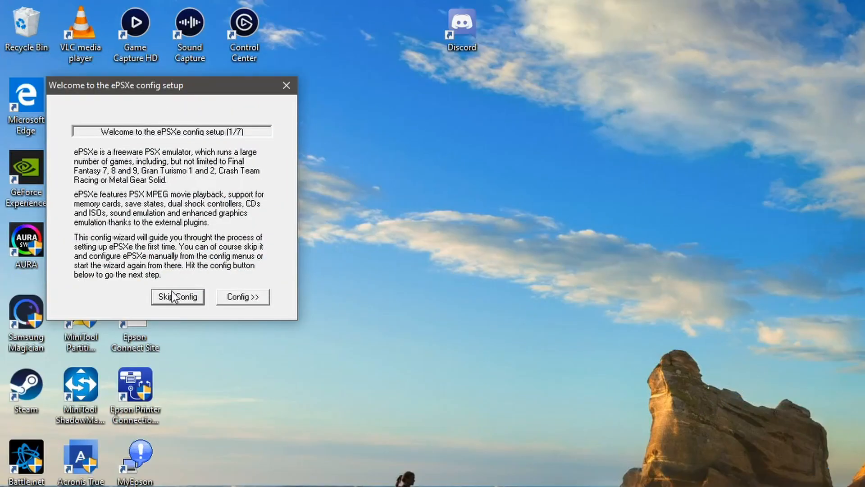
{"action": "left_click", "coordinate": [250, 300]}
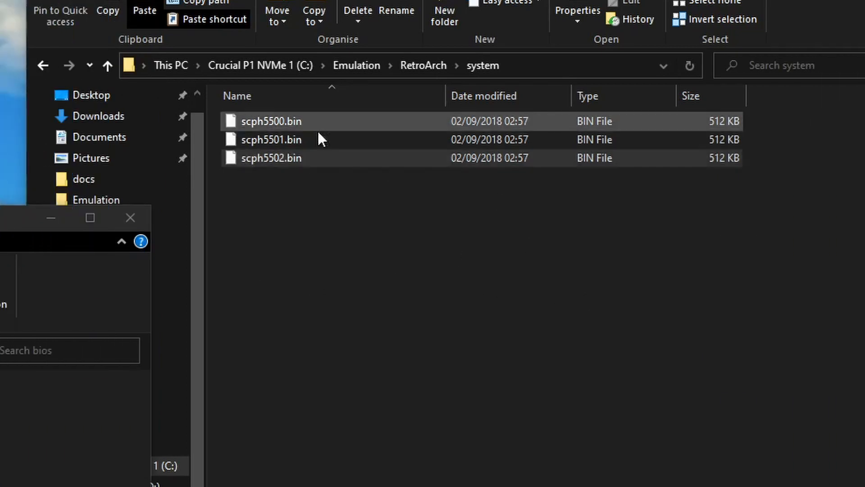
{"action": "left_click", "coordinate": [520, 232]}
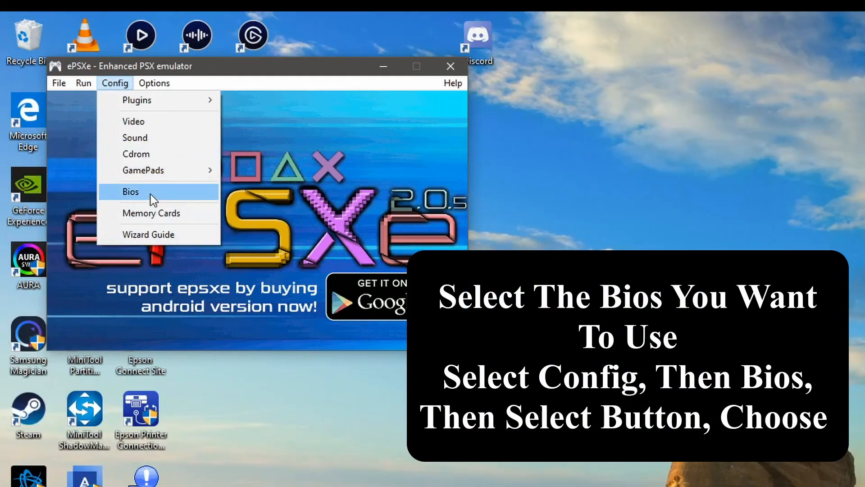
Step: Open the emulator's BIOS configuration and confirm bios\scph1001.bin as the BIOS in use
{"action": "left_click", "coordinate": [151, 194]}
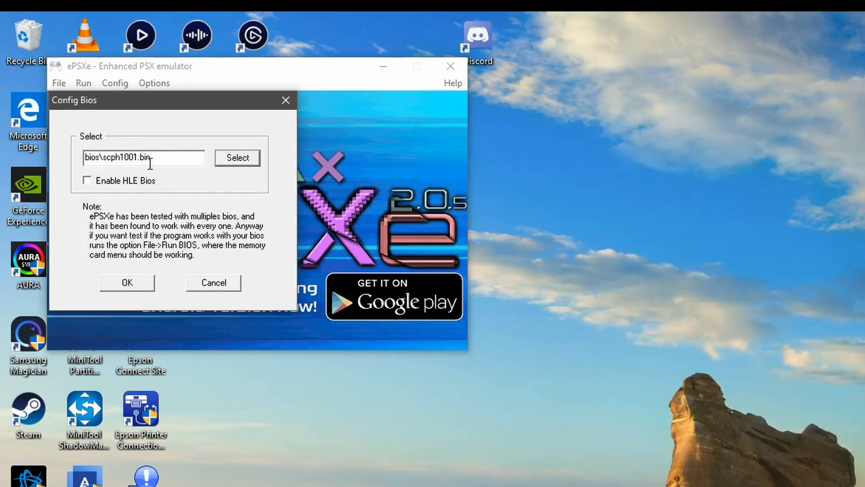
{"action": "left_click", "coordinate": [129, 283]}
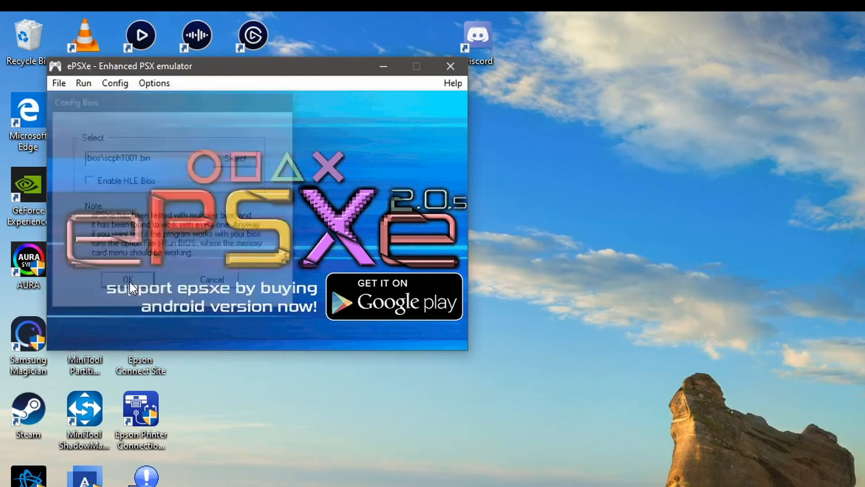
Step: Look over the ePSXe Core GPU video settings and close the dialog
{"action": "left_click", "coordinate": [116, 84]}
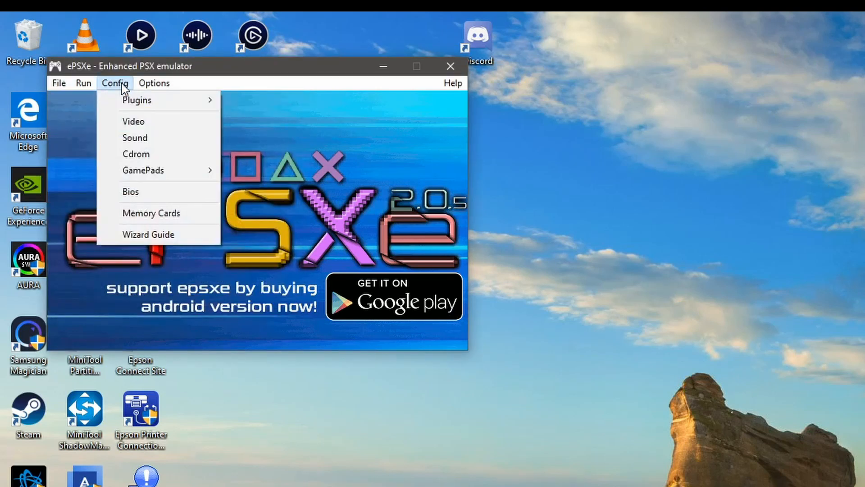
{"action": "left_click", "coordinate": [145, 123]}
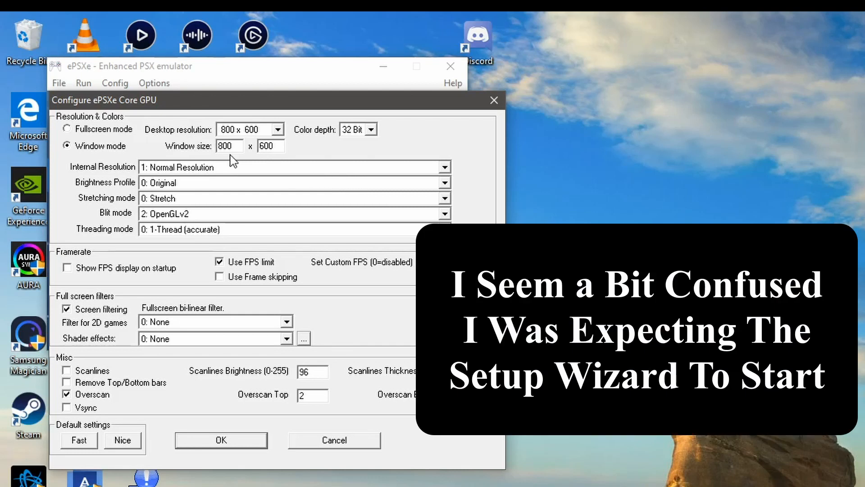
{"action": "left_click", "coordinate": [494, 100]}
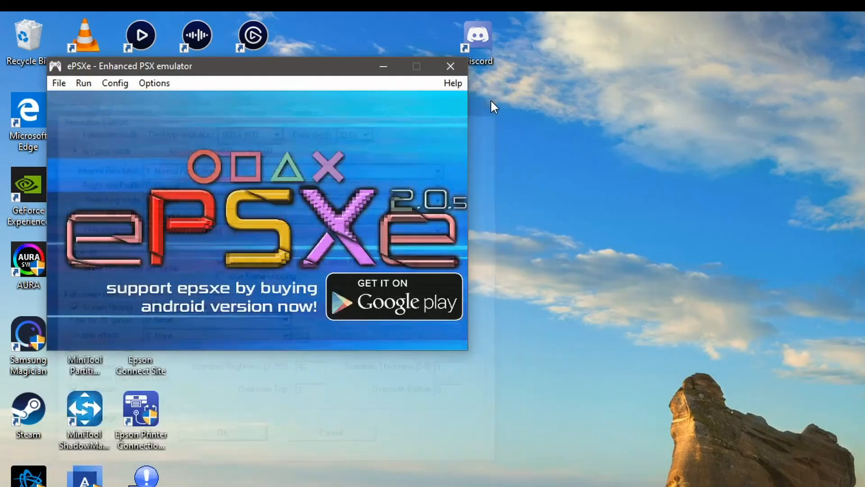
Step: Set CPU overclocking to x1
{"action": "left_click", "coordinate": [154, 83]}
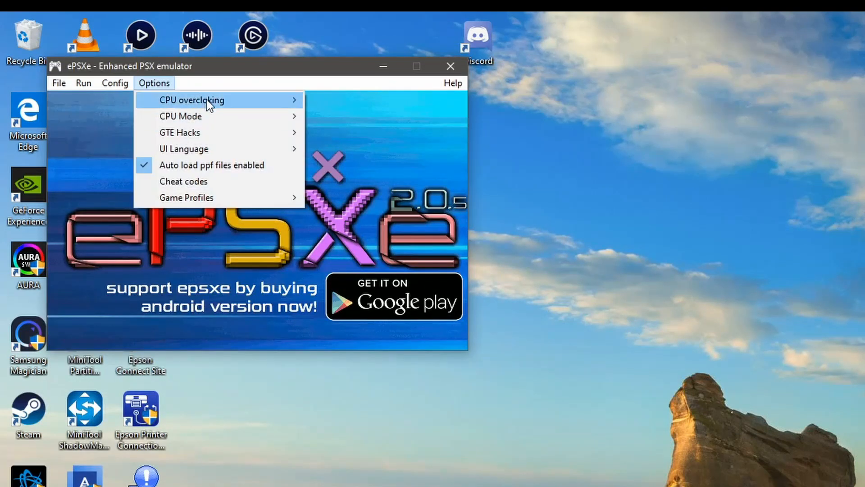
{"action": "mouse_move", "coordinate": [206, 100]}
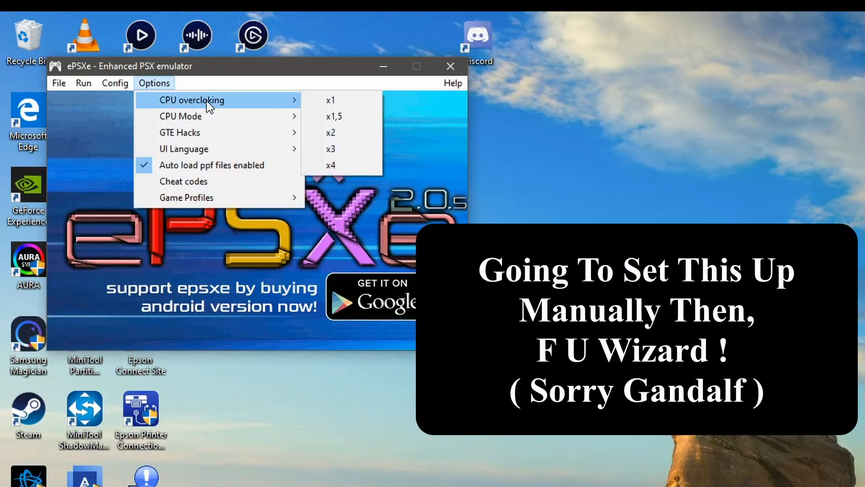
{"action": "left_click", "coordinate": [338, 99]}
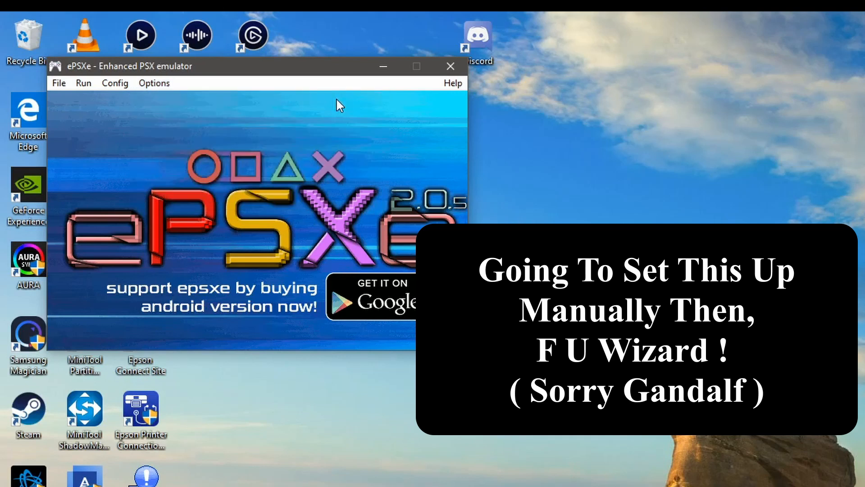
{"action": "left_click", "coordinate": [154, 83]}
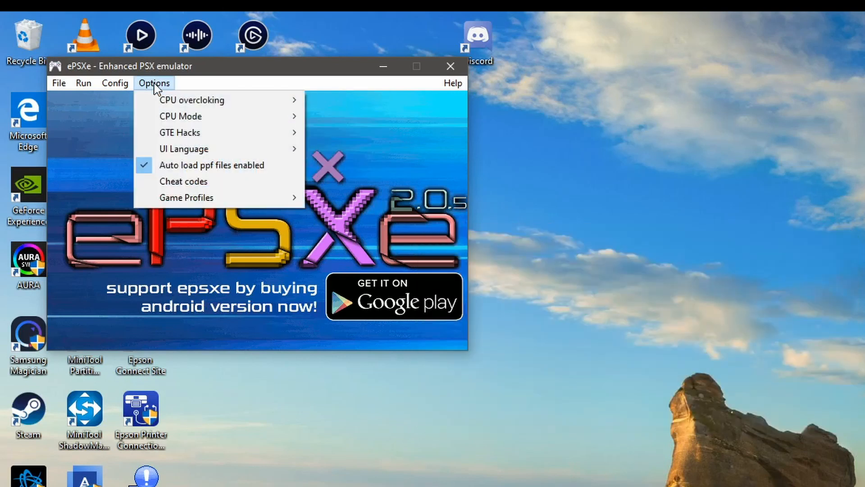
{"action": "mouse_move", "coordinate": [203, 127]}
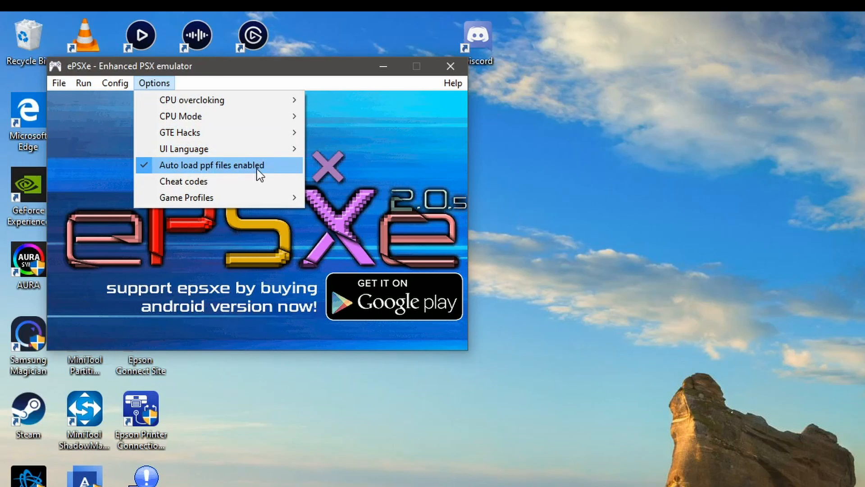
{"action": "mouse_move", "coordinate": [251, 197]}
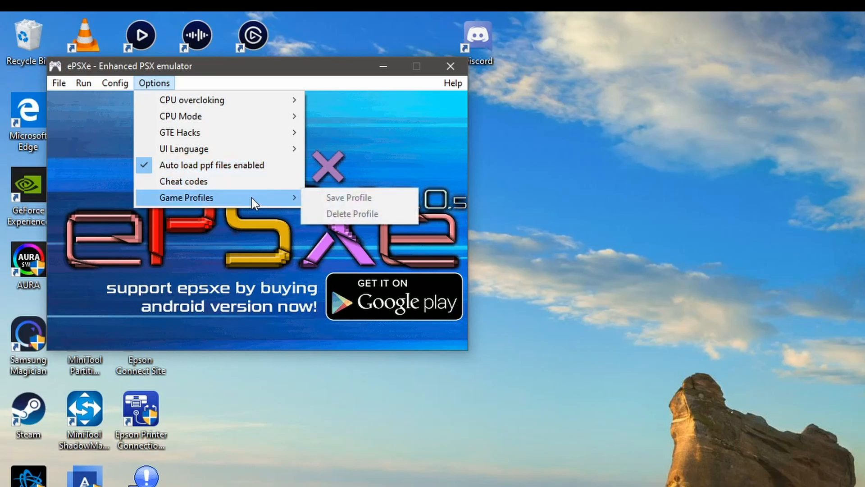
Step: Set the main video plugin to Pete's OpenGL2 GPU core 2.0.0 and accept the video plugin configuration
{"action": "mouse_move", "coordinate": [120, 80]}
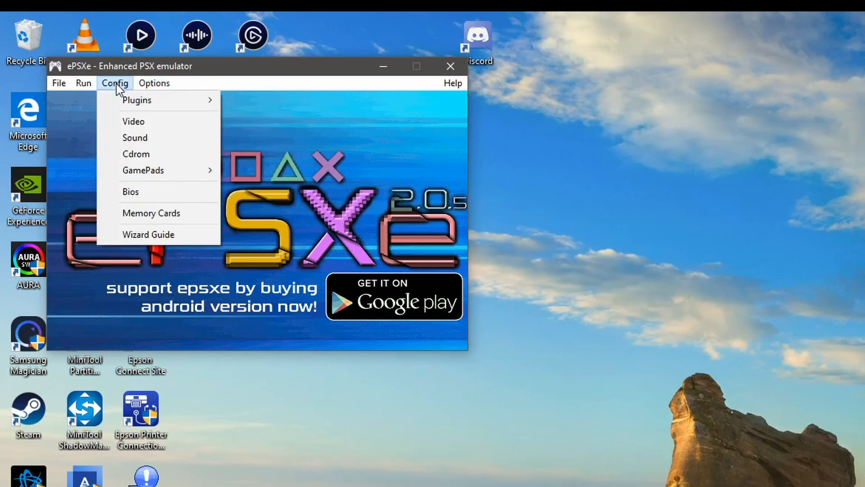
{"action": "mouse_move", "coordinate": [141, 100]}
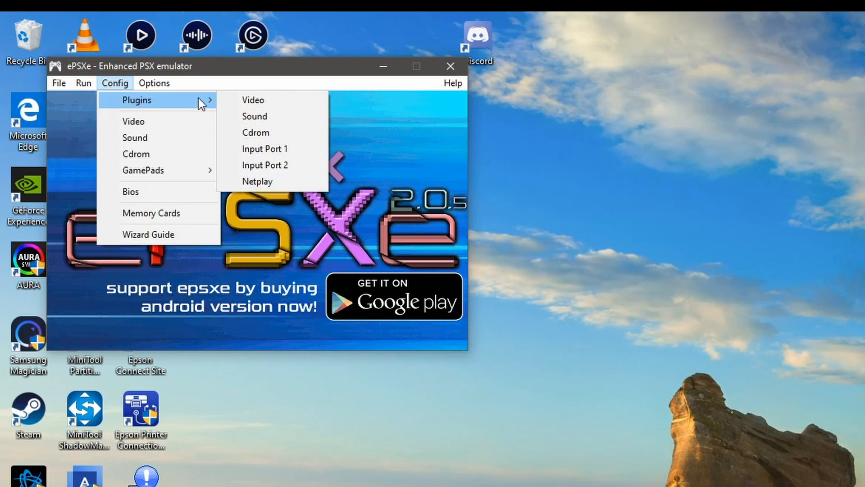
{"action": "left_click", "coordinate": [278, 99]}
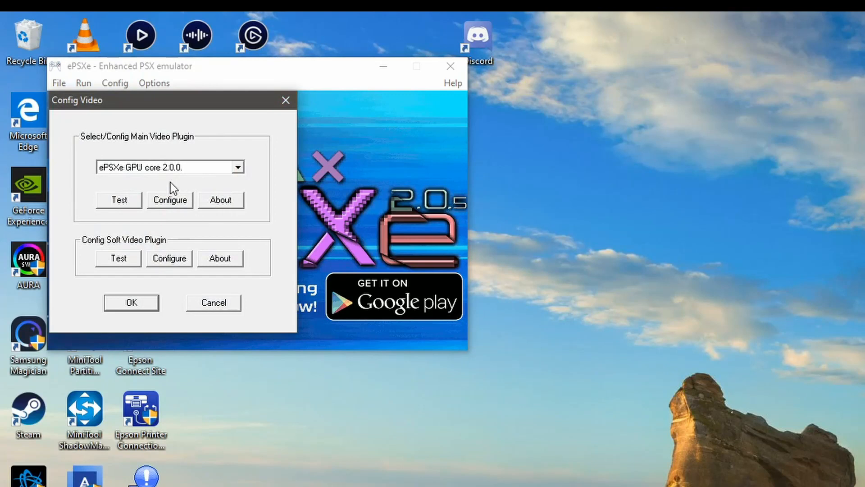
{"action": "left_click", "coordinate": [238, 168]}
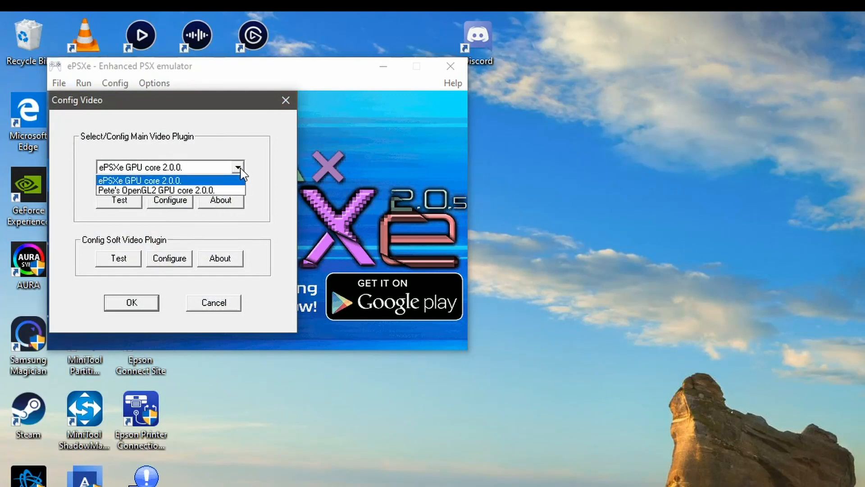
{"action": "left_click", "coordinate": [193, 190]}
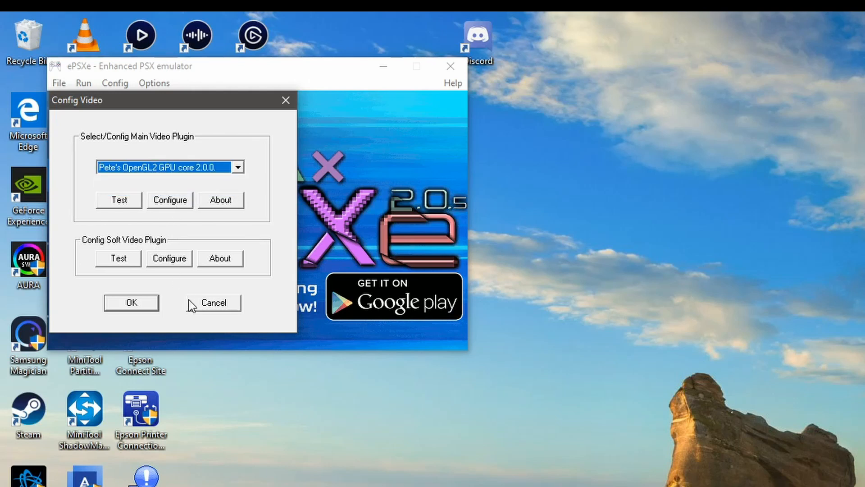
{"action": "left_click", "coordinate": [141, 307]}
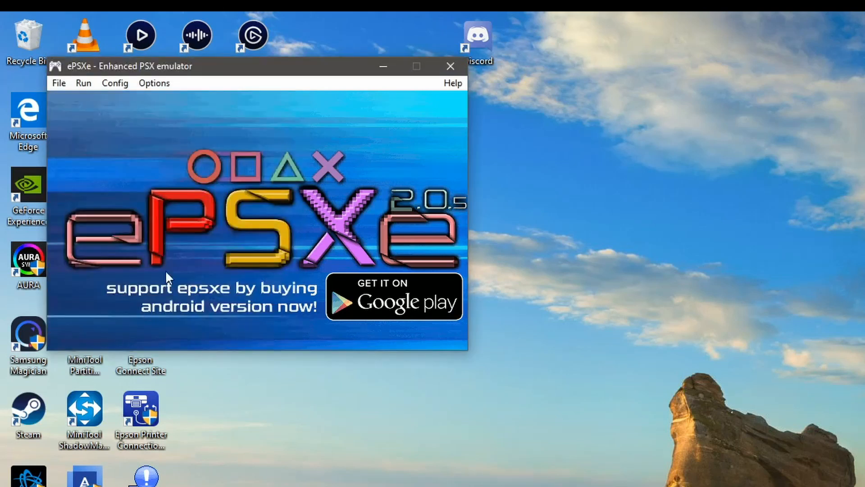
Step: Open the sound plugin configuration and accept ePSXe SPU core 2.0.0 with sound enabled
{"action": "left_click", "coordinate": [158, 82]}
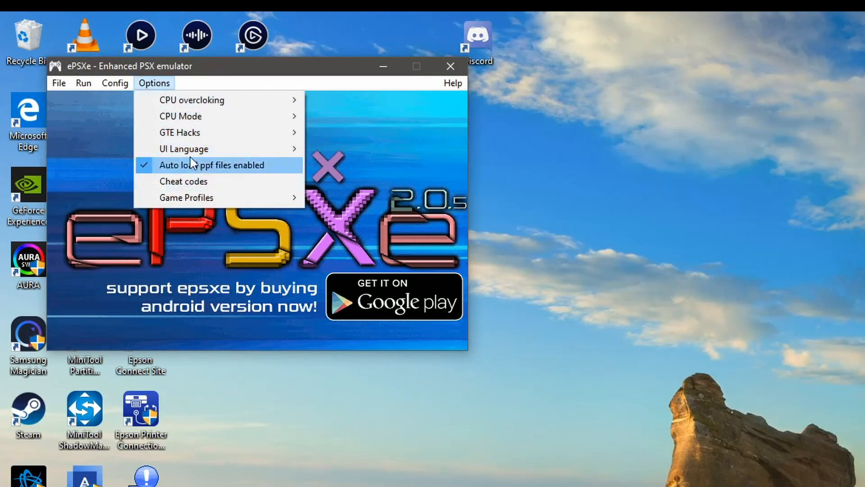
{"action": "mouse_move", "coordinate": [153, 103]}
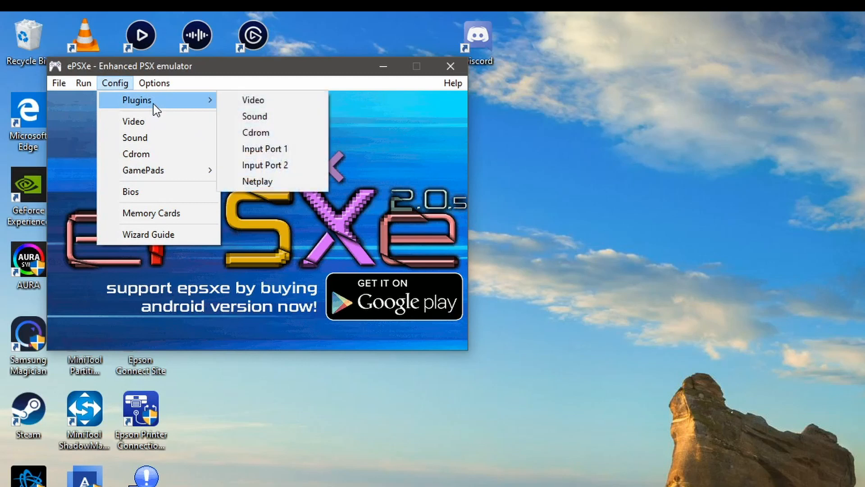
{"action": "left_click", "coordinate": [268, 116]}
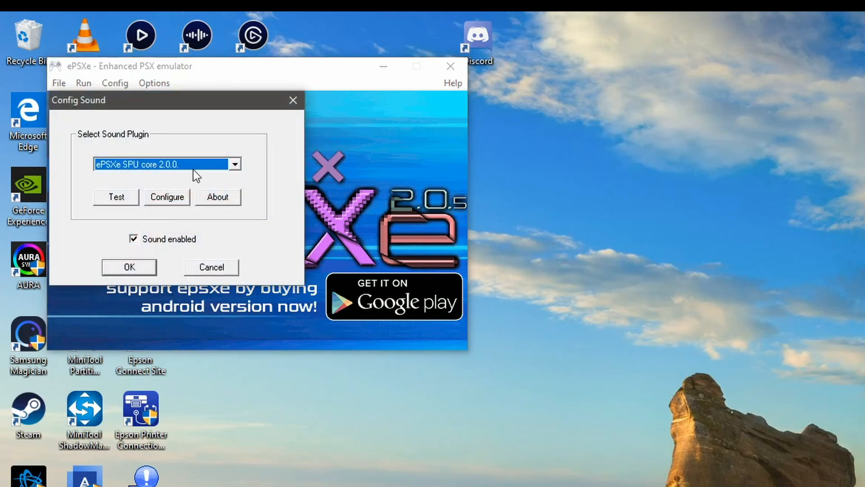
{"action": "left_click", "coordinate": [142, 270]}
Step: Set the CD-ROM plugin to ePSXe CDR WNT/W2K core 2.0.0 and accept the configuration
{"action": "left_click", "coordinate": [115, 80]}
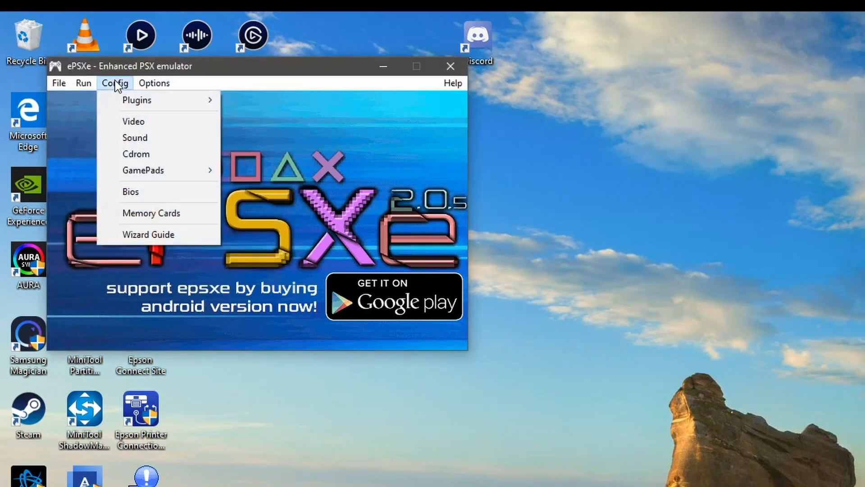
{"action": "mouse_move", "coordinate": [175, 107]}
{"action": "left_click", "coordinate": [268, 134]}
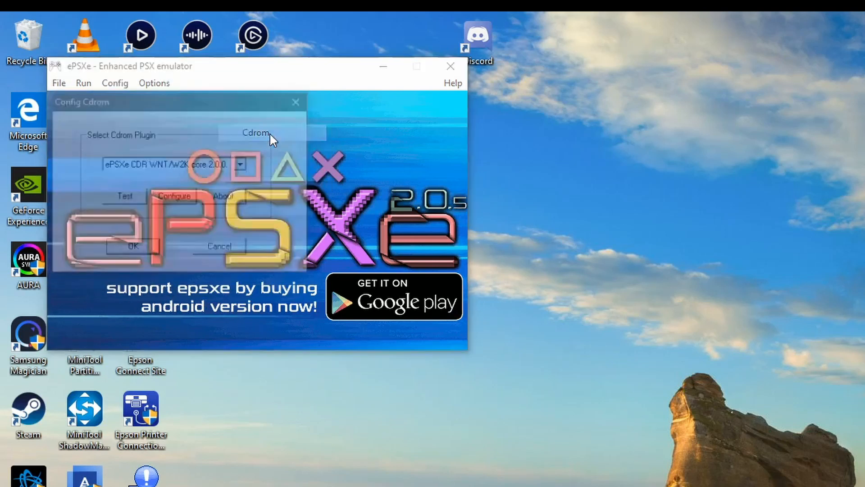
{"action": "left_click", "coordinate": [242, 165]}
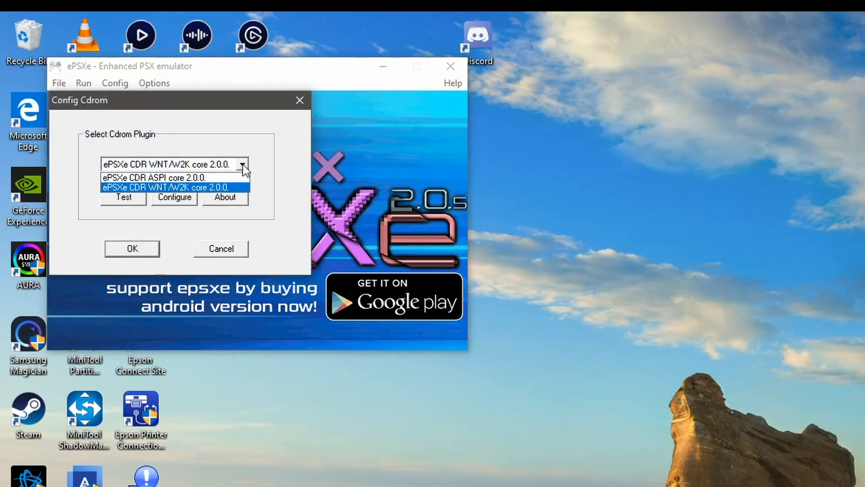
{"action": "left_click", "coordinate": [208, 188]}
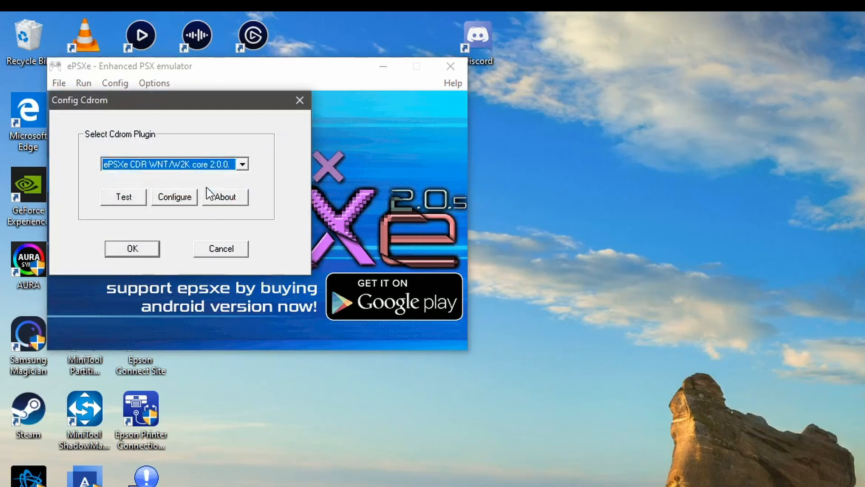
{"action": "left_click", "coordinate": [132, 248]}
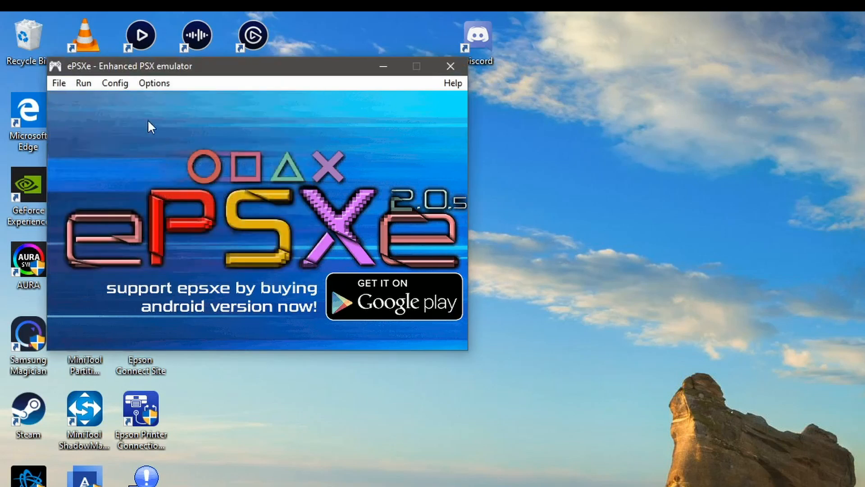
Step: Open the Input Port 1 gamepad configuration and choose DirectInput with the [SCPH-1080] Digital pad type
{"action": "left_click", "coordinate": [116, 83]}
{"action": "mouse_move", "coordinate": [134, 106]}
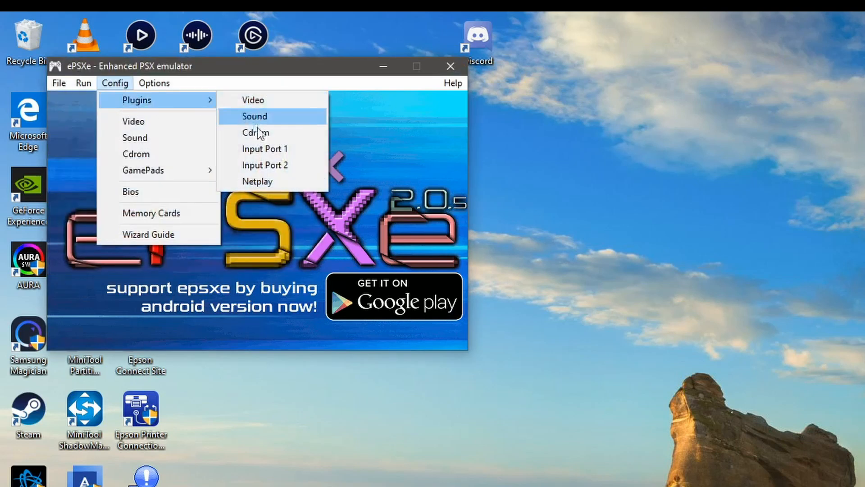
{"action": "left_click", "coordinate": [293, 149]}
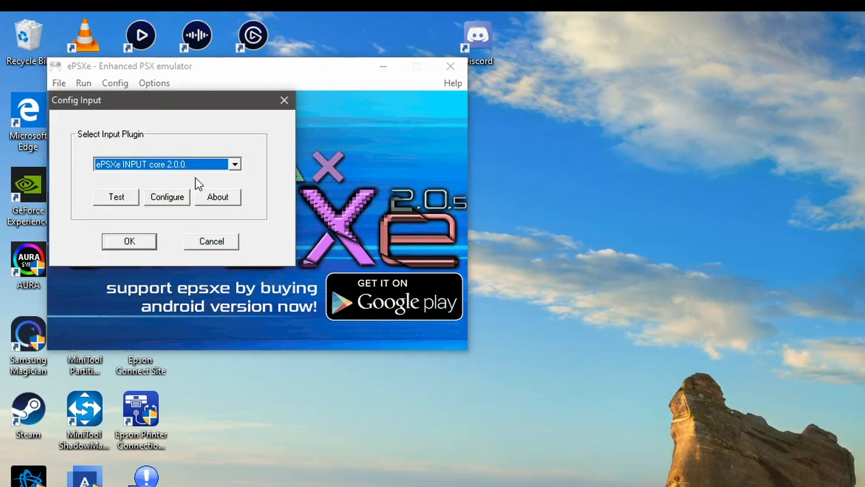
{"action": "left_click", "coordinate": [175, 199]}
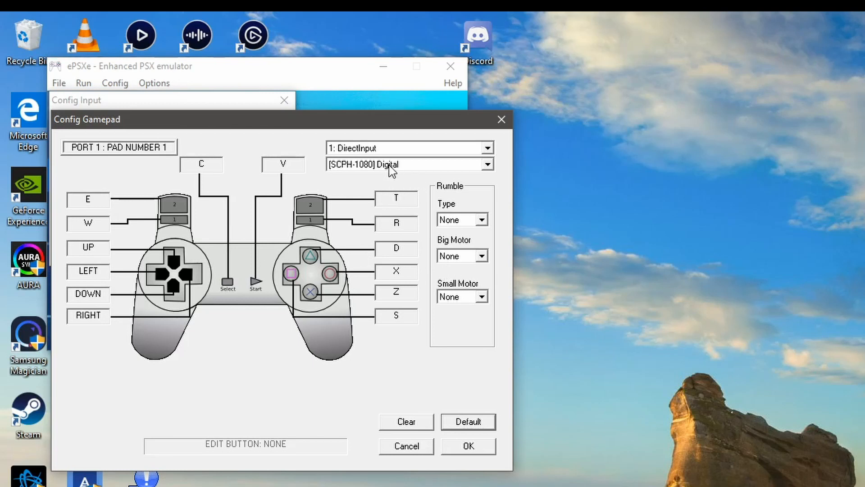
{"action": "left_click", "coordinate": [487, 165]}
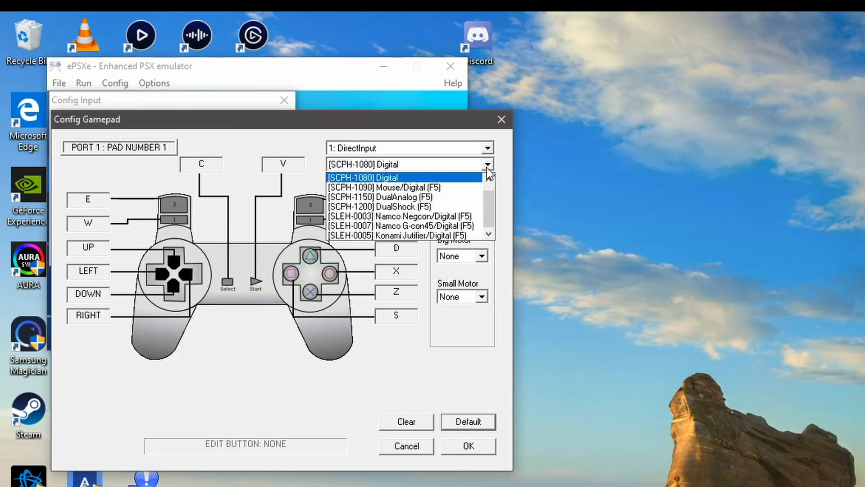
{"action": "left_click", "coordinate": [488, 165]}
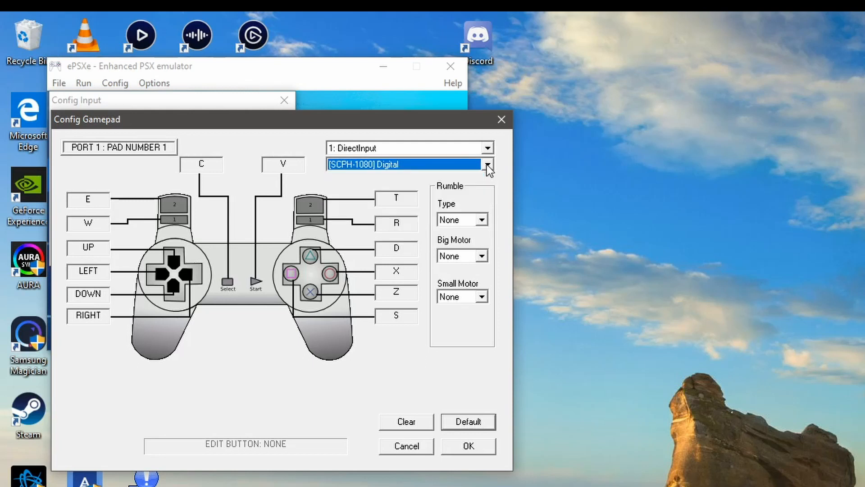
{"action": "left_click", "coordinate": [487, 148]}
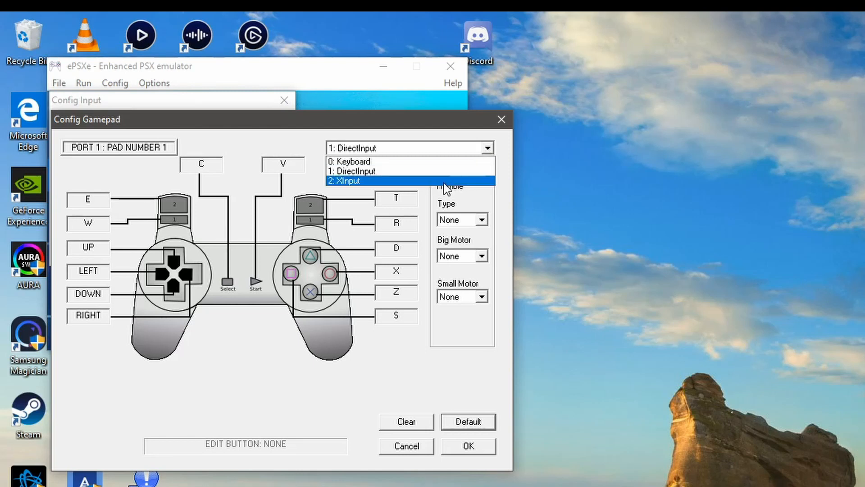
{"action": "left_click", "coordinate": [478, 171]}
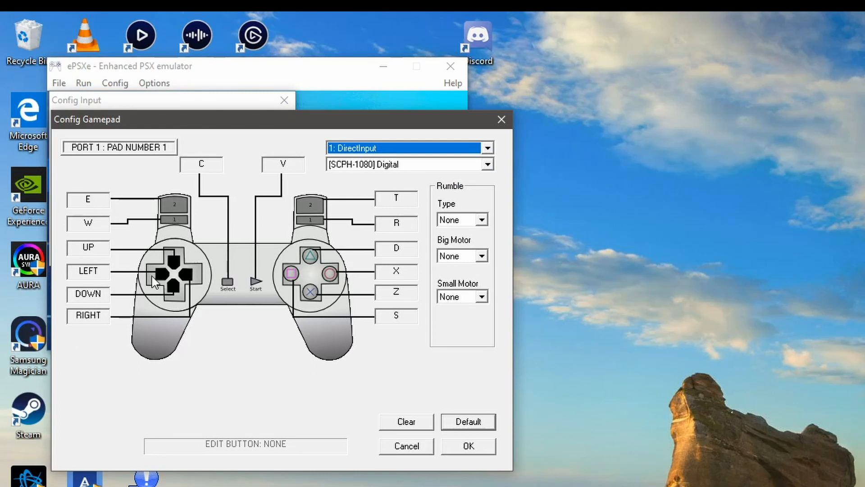
Step: Map the pad's left, right, down and up directions to the controller's matching POV1 directions
{"action": "left_click", "coordinate": [102, 272]}
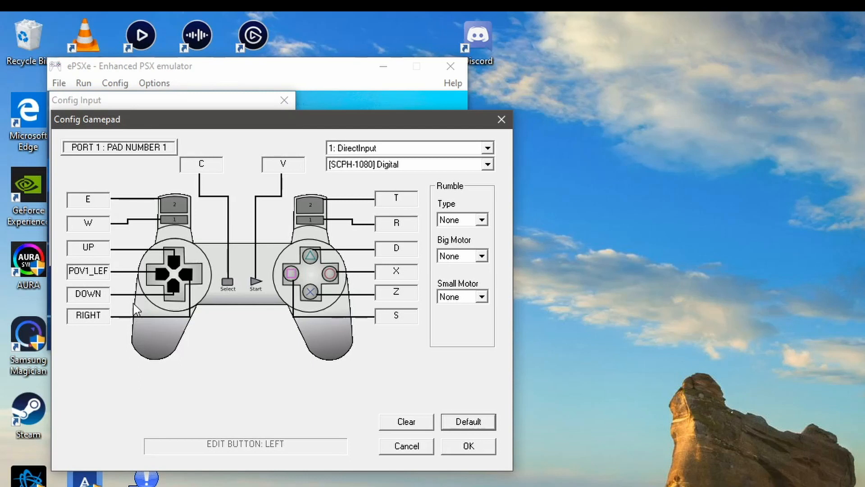
{"action": "left_click", "coordinate": [99, 316]}
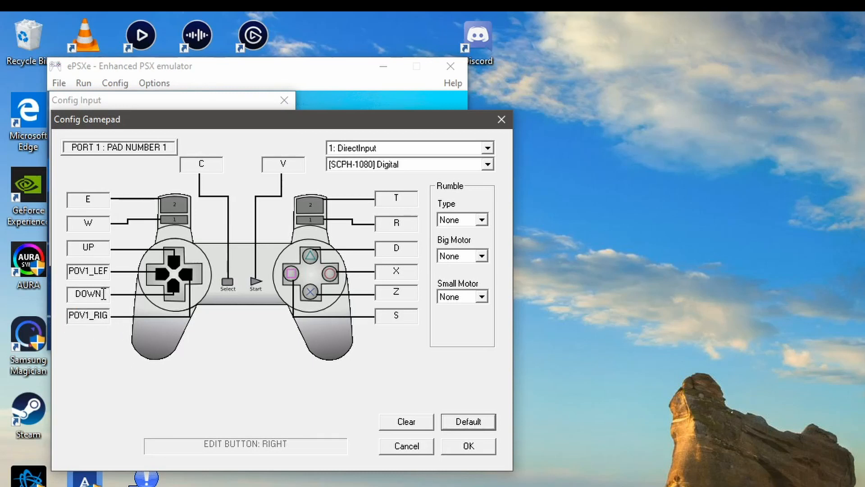
{"action": "left_click", "coordinate": [103, 293]}
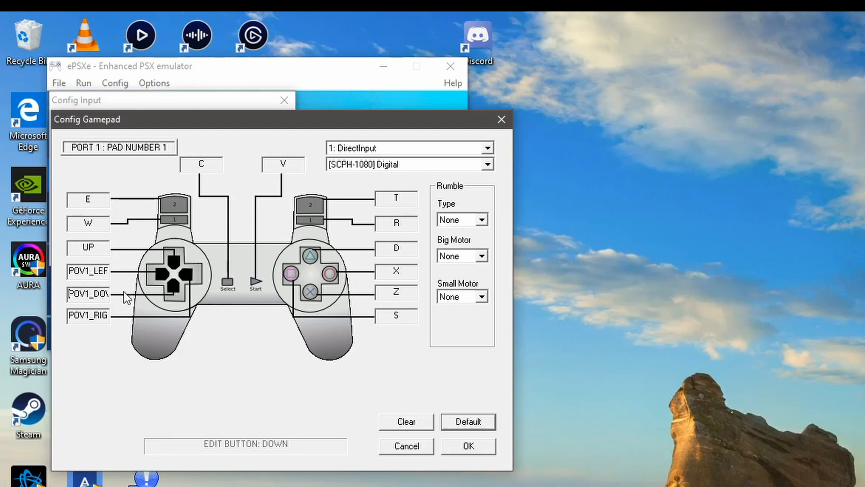
{"action": "left_click", "coordinate": [105, 245]}
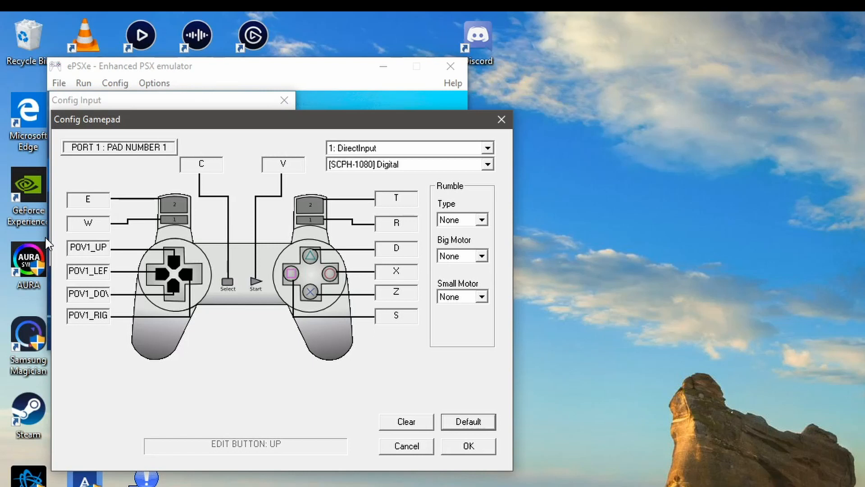
Step: Map the shoulder buttons: L1 to J1_B5, L2 to J1b_DOWN, R2 to J1b_UP and R1 to J1_B6
{"action": "left_click", "coordinate": [98, 222]}
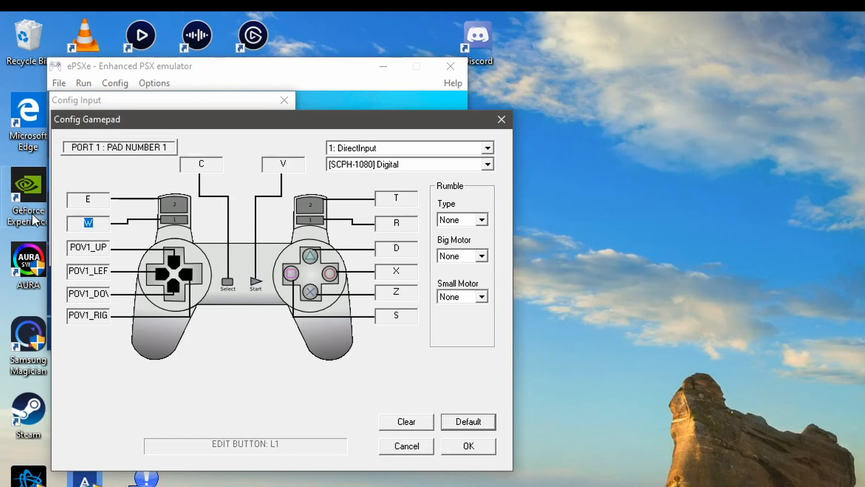
{"action": "left_click", "coordinate": [91, 198]}
{"action": "left_click", "coordinate": [403, 197]}
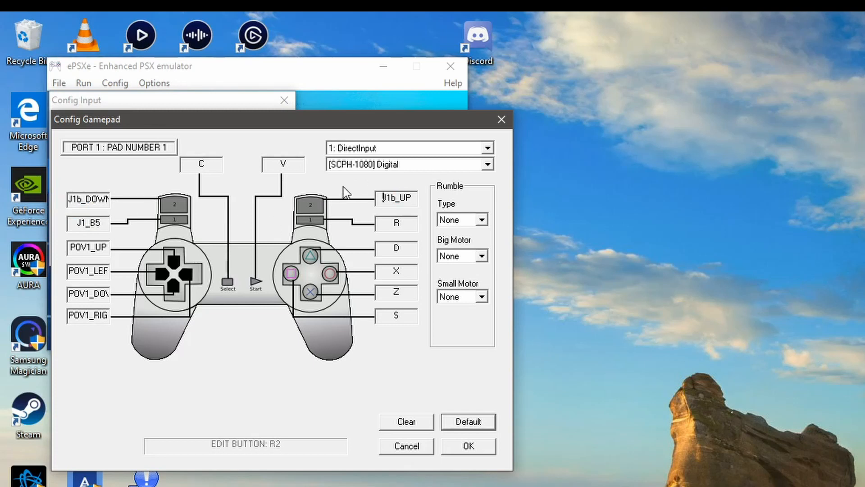
{"action": "left_click", "coordinate": [403, 221]}
Step: Map the face buttons: Triangle to J1_B4, Circle to J1_B2, X to J1_B1 and Square to J1_B3
{"action": "left_click", "coordinate": [408, 250]}
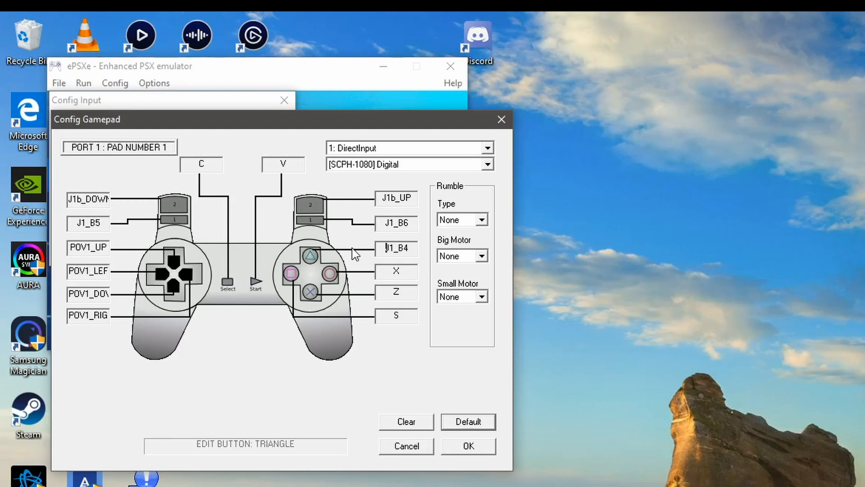
{"action": "left_click", "coordinate": [403, 272]}
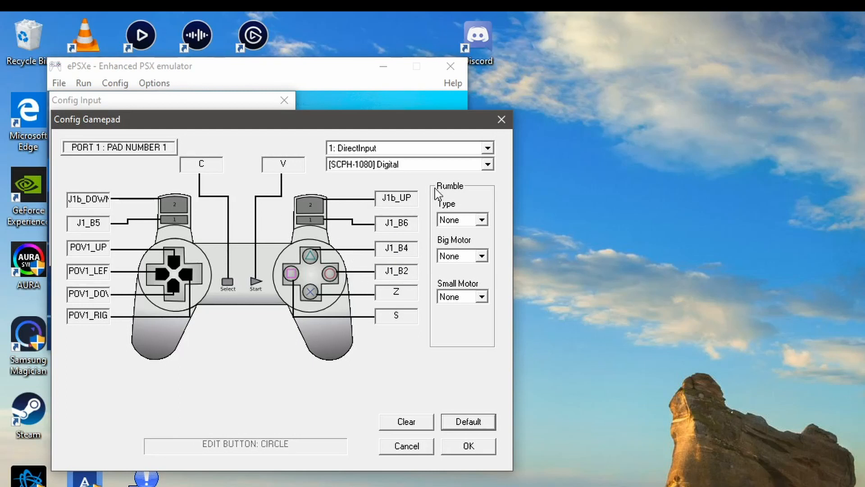
{"action": "left_click", "coordinate": [408, 293]}
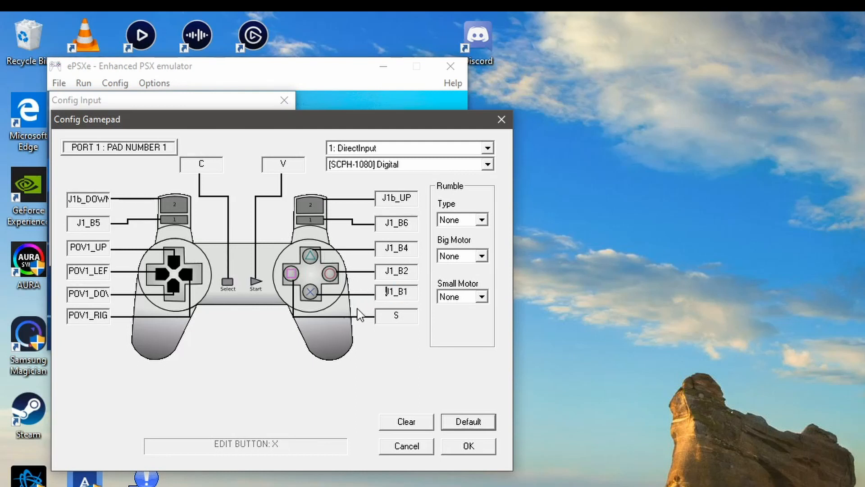
{"action": "left_click", "coordinate": [399, 315]}
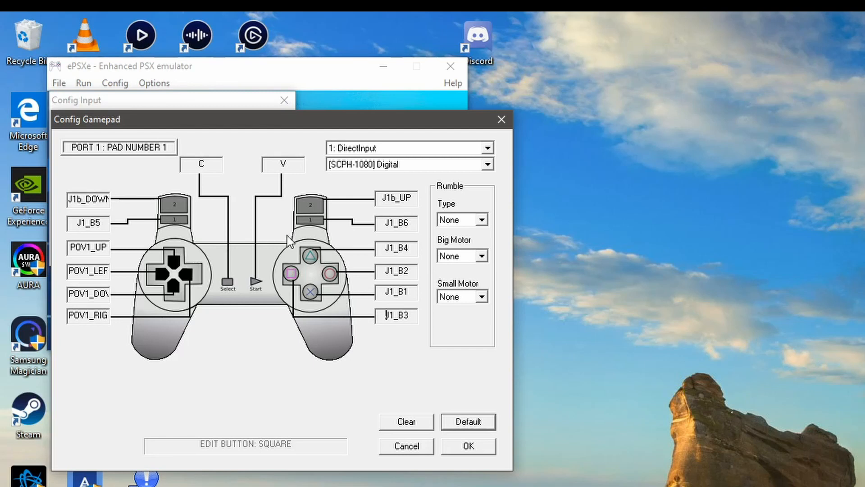
Step: Map Select to J1_B7 and Start to J1_B8, and save the gamepad mapping
{"action": "left_click", "coordinate": [210, 166]}
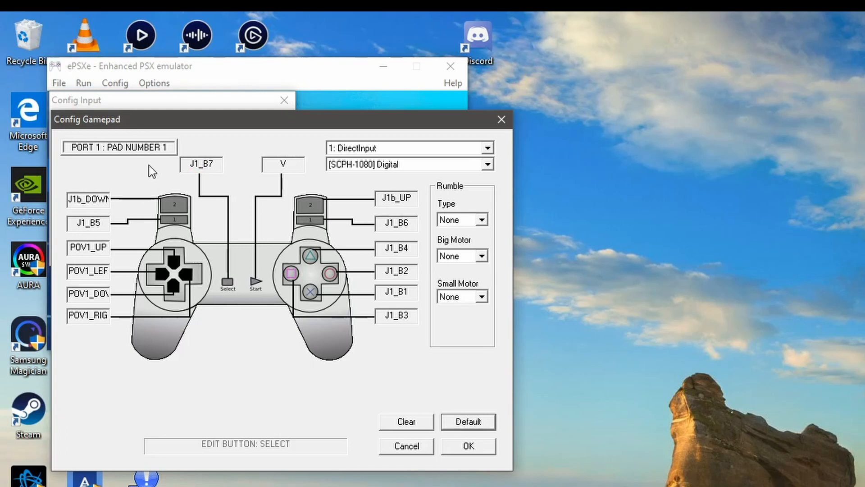
{"action": "left_click", "coordinate": [293, 164]}
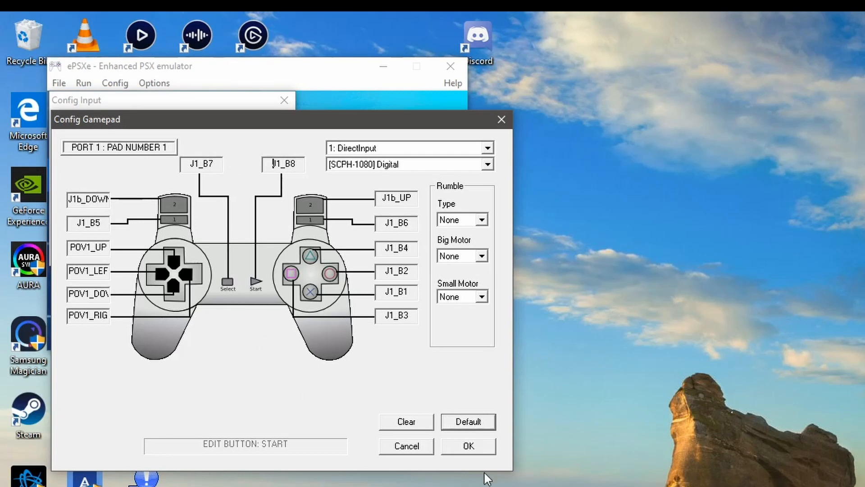
{"action": "left_click", "coordinate": [466, 448]}
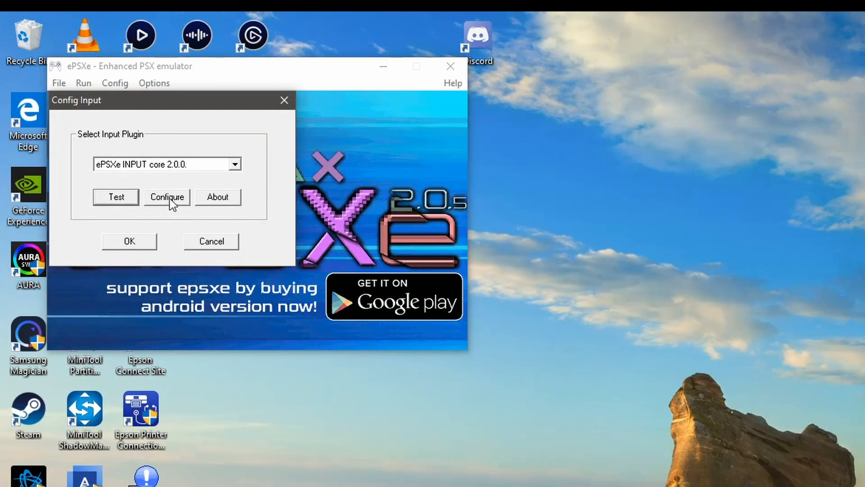
Step: Recheck the saved port 1 gamepad mapping and accept the input plugin configuration
{"action": "left_click", "coordinate": [170, 198]}
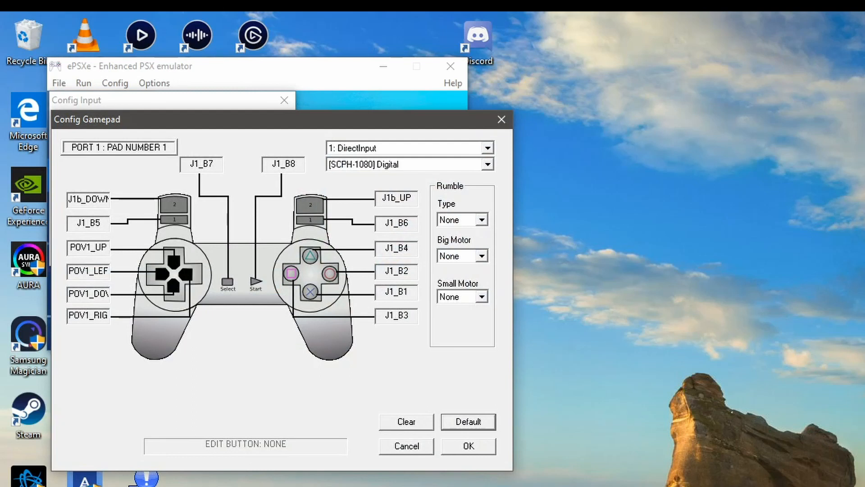
{"action": "left_click", "coordinate": [414, 449]}
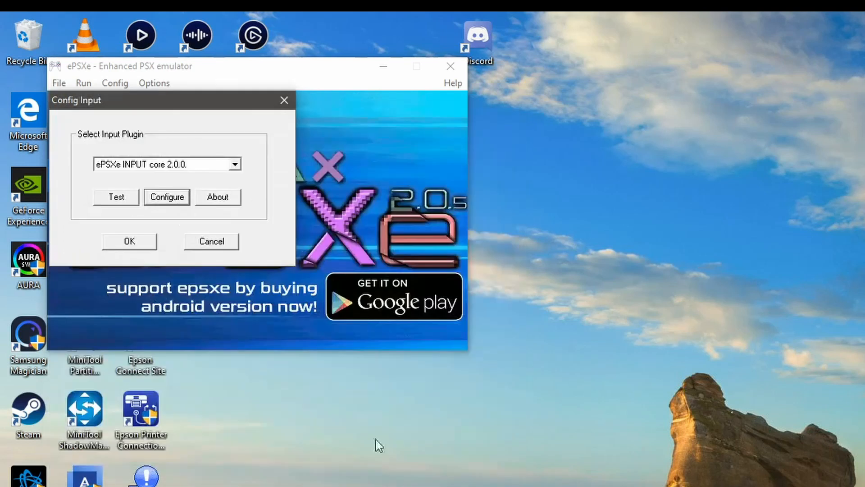
{"action": "left_click", "coordinate": [134, 241]}
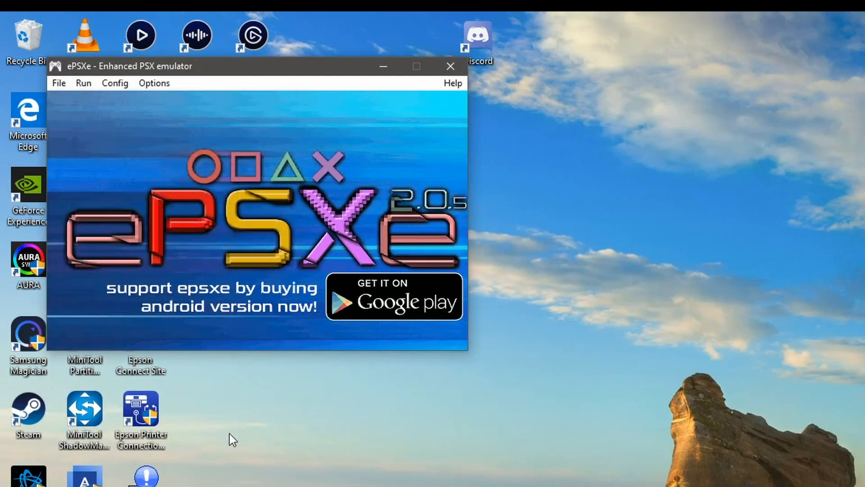
{"action": "left_click", "coordinate": [156, 85]}
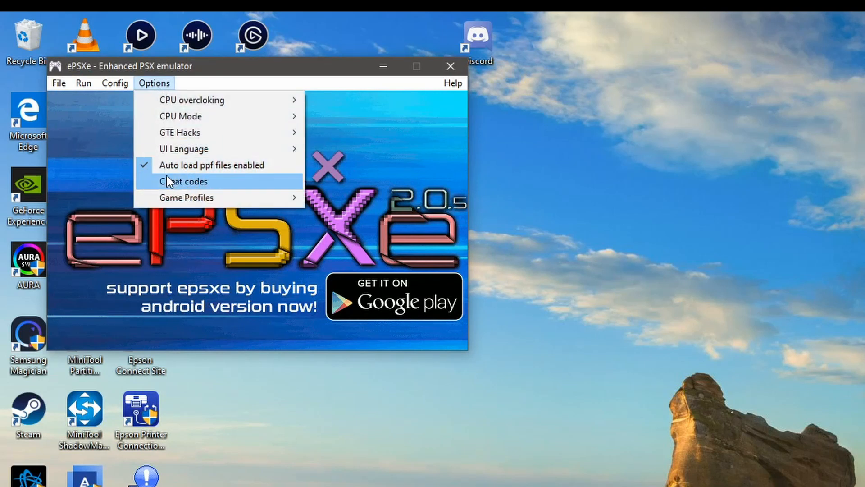
{"action": "mouse_move", "coordinate": [171, 203]}
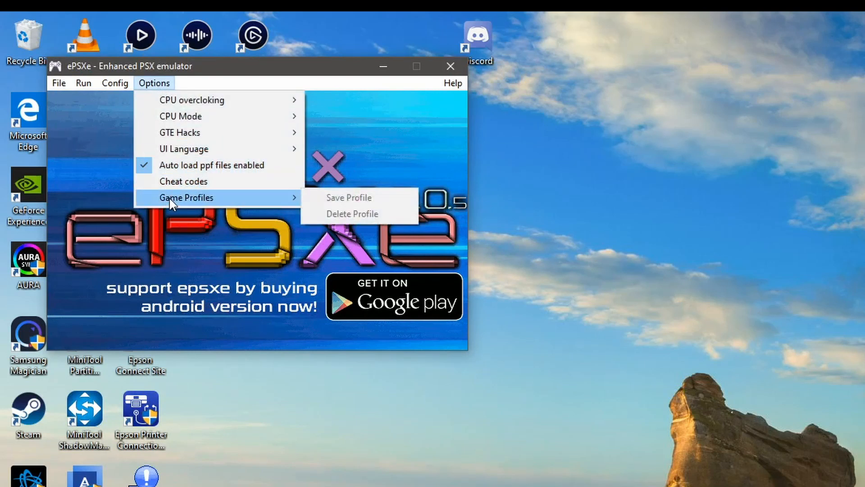
{"action": "mouse_move", "coordinate": [127, 81]}
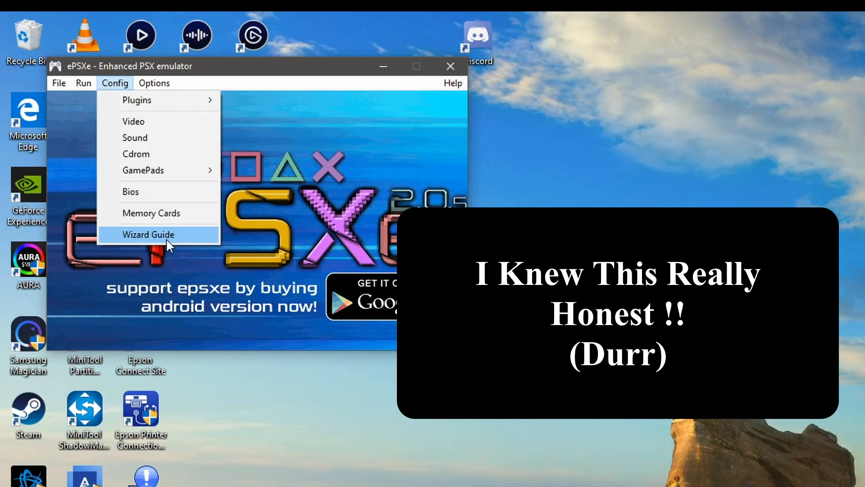
Step: Try to run the disc image Dino Crisis 2.cue from the PS1 Games\Dino Crisis 2 folder on the Steam (G:) drive
{"action": "mouse_move", "coordinate": [85, 83]}
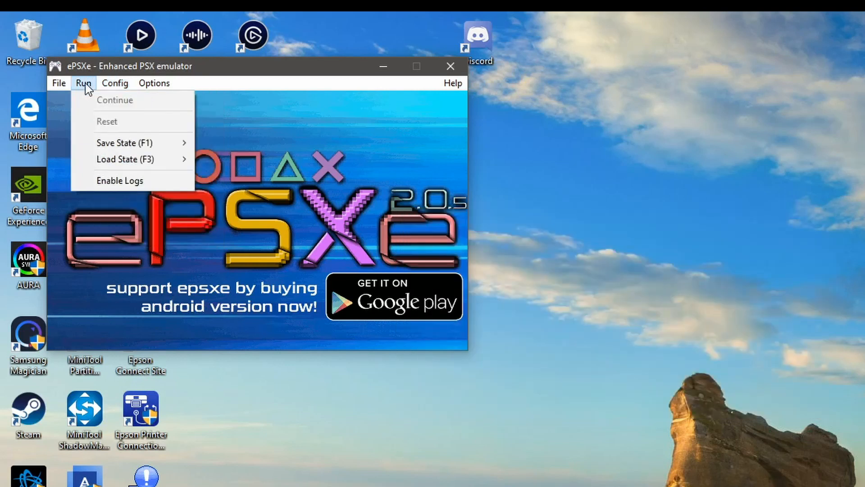
{"action": "mouse_move", "coordinate": [52, 84]}
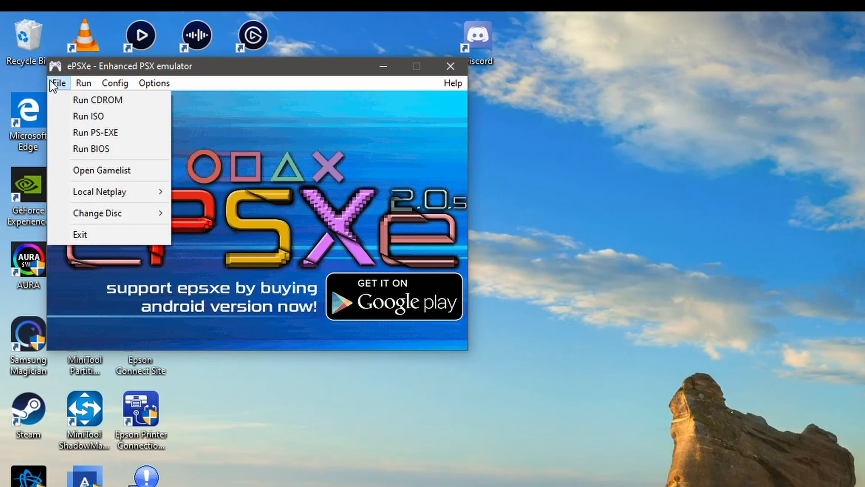
{"action": "left_click", "coordinate": [104, 117]}
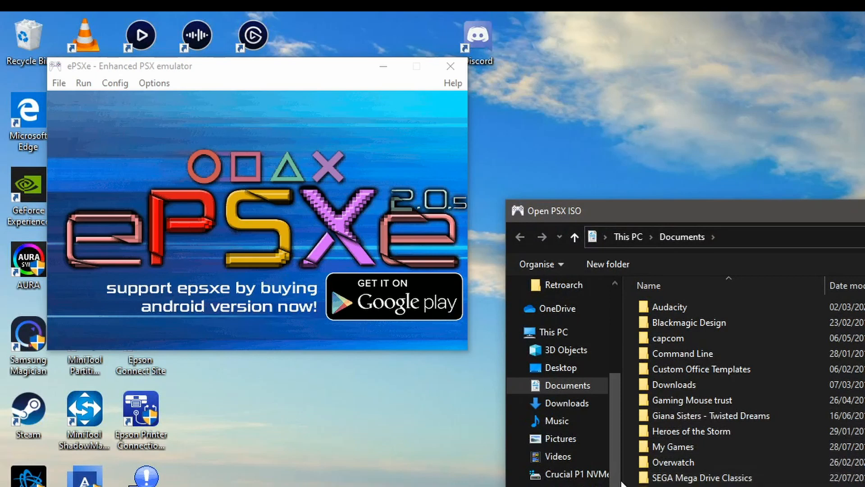
{"action": "left_click_drag", "start_coordinate": [615, 444], "coordinate": [614, 451]}
{"action": "left_click", "coordinate": [572, 486]}
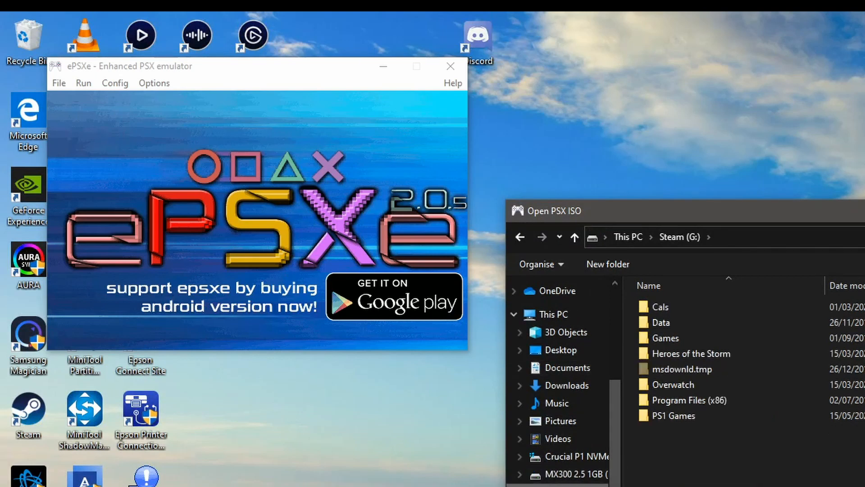
{"action": "double_click", "coordinate": [678, 415]}
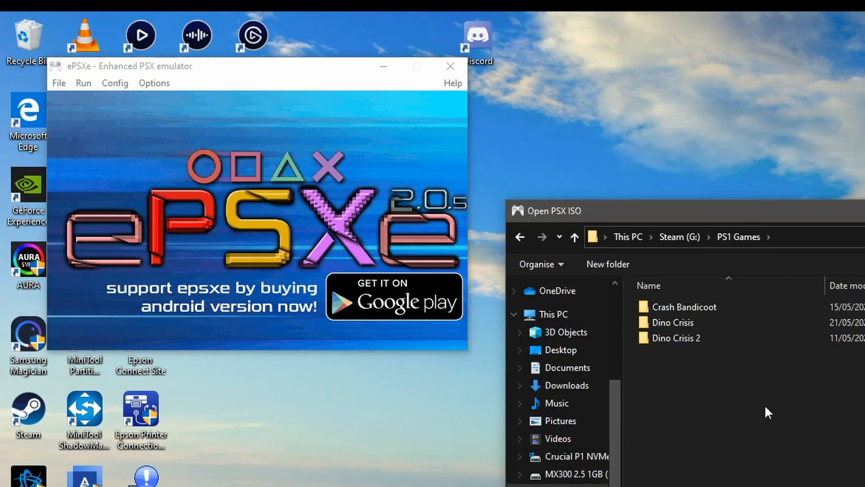
{"action": "double_click", "coordinate": [684, 338]}
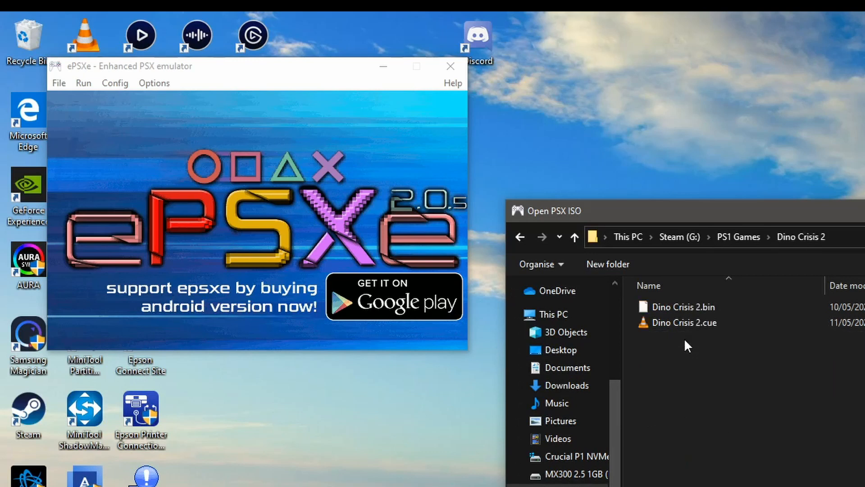
{"action": "double_click", "coordinate": [720, 322]}
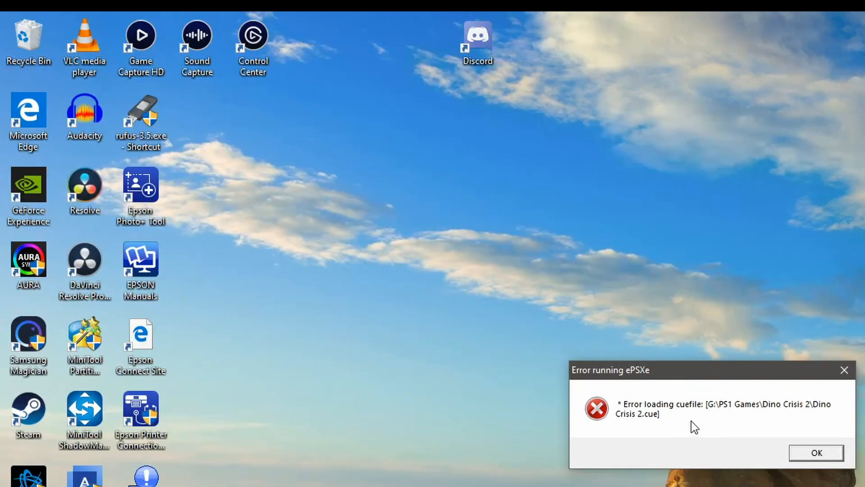
{"action": "left_click", "coordinate": [816, 457]}
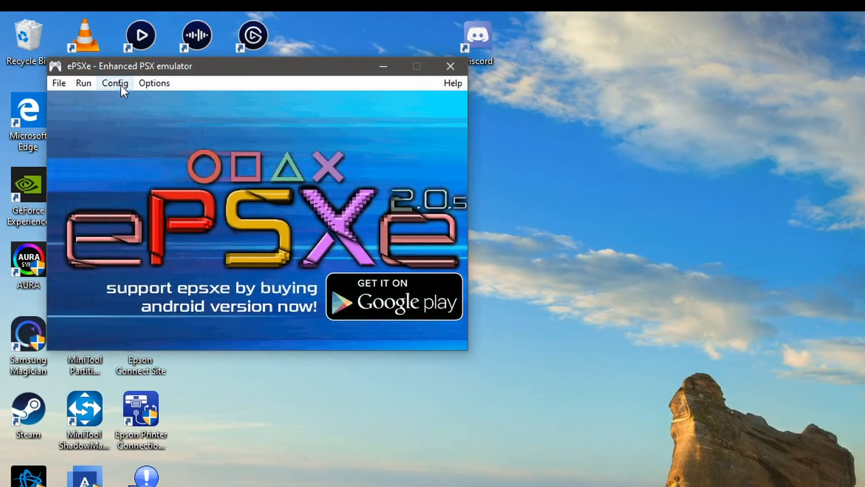
Step: Change the emulator's BIOS to scph7502.bin from the ePSXe205 bios folder and accept the BIOS configuration
{"action": "left_click", "coordinate": [120, 83]}
{"action": "left_click", "coordinate": [183, 197]}
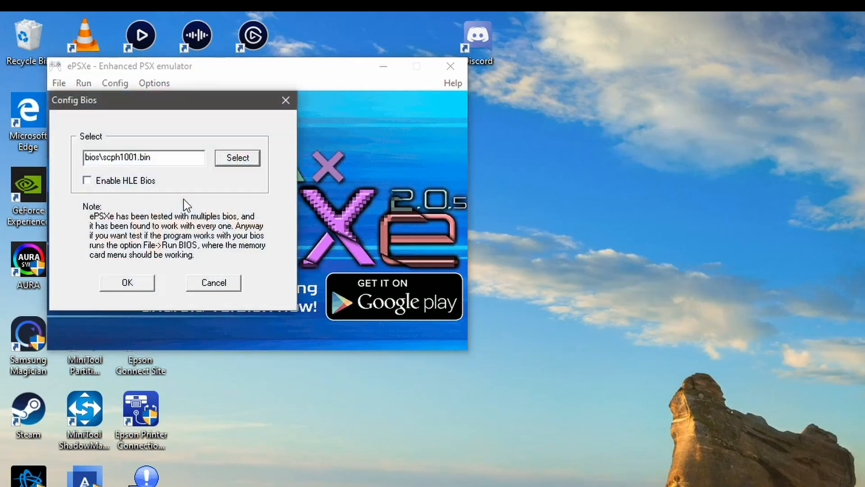
{"action": "left_click", "coordinate": [227, 163]}
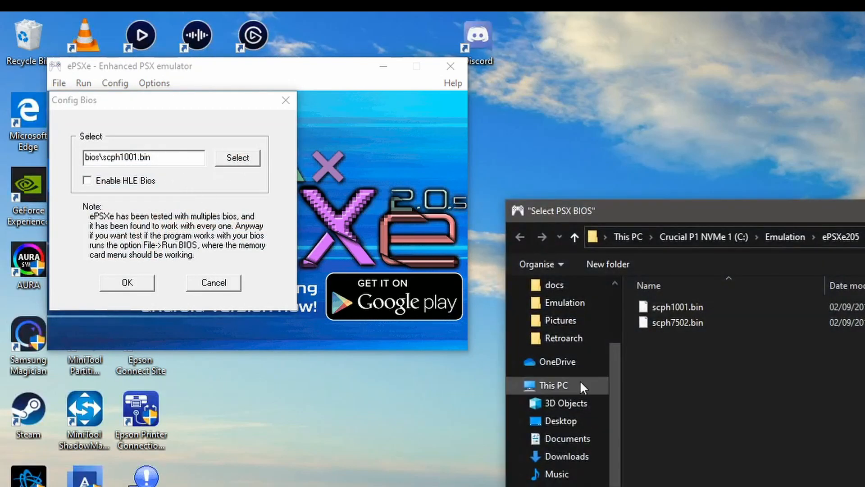
{"action": "double_click", "coordinate": [687, 321]}
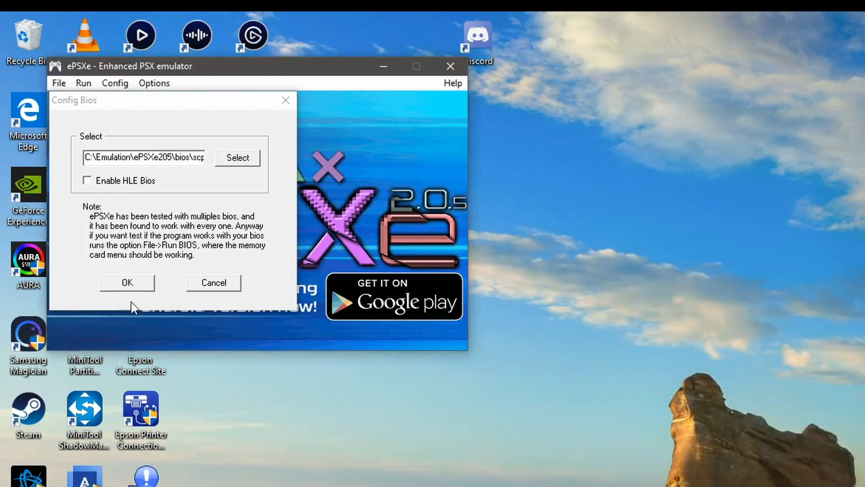
{"action": "left_click", "coordinate": [129, 286]}
{"action": "left_click", "coordinate": [128, 284]}
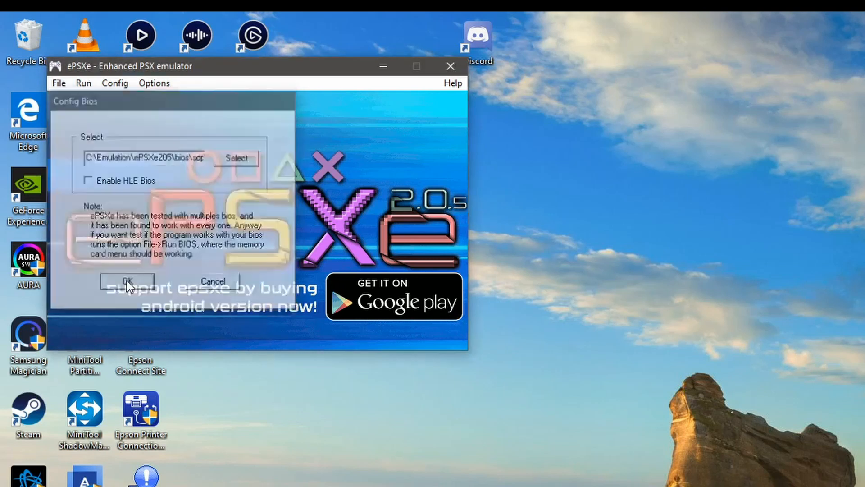
Step: Try again to run Dino Crisis 2.cue from G:\PS1 Games\Dino Crisis 2 using the newly selected BIOS
{"action": "left_click", "coordinate": [60, 85]}
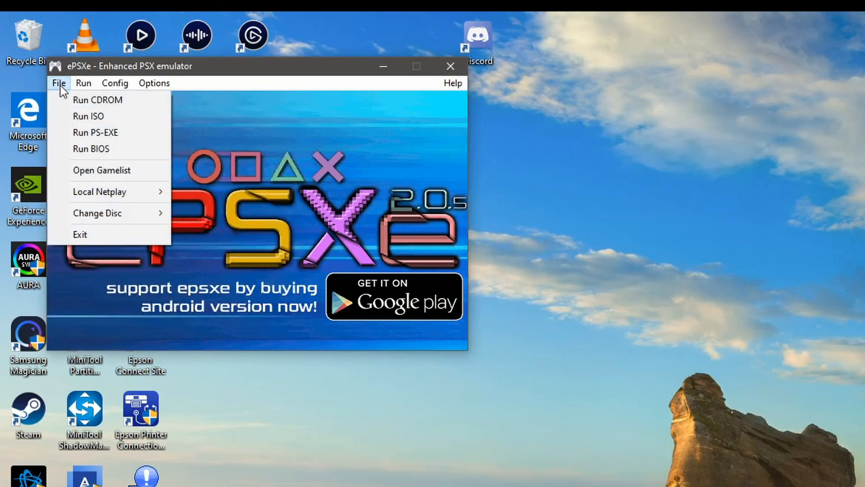
{"action": "left_click", "coordinate": [110, 115]}
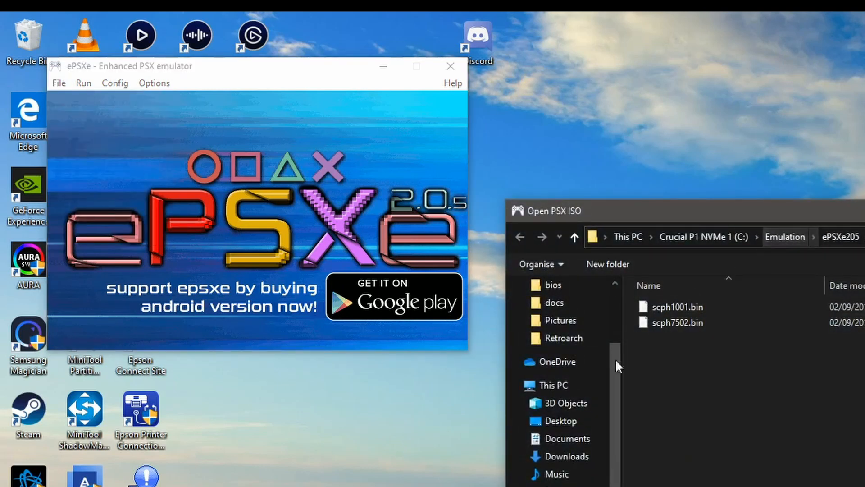
{"action": "left_click_drag", "start_coordinate": [616, 443], "coordinate": [618, 483]}
{"action": "left_click", "coordinate": [569, 486]}
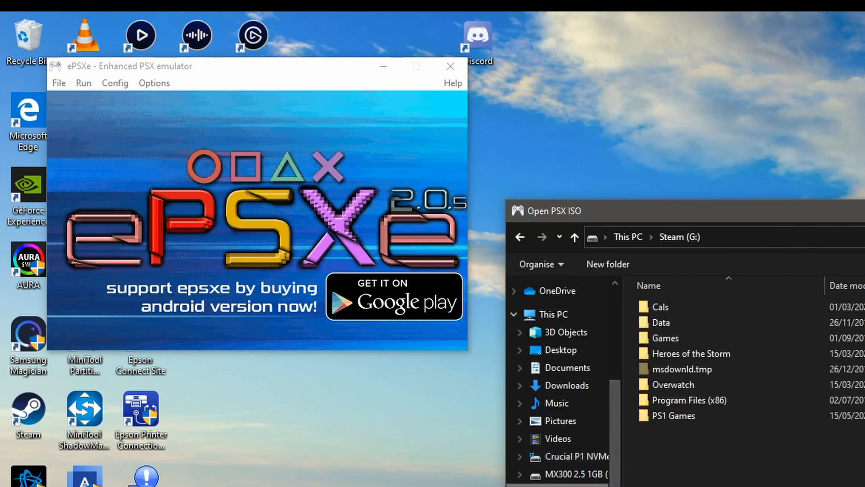
{"action": "double_click", "coordinate": [668, 418]}
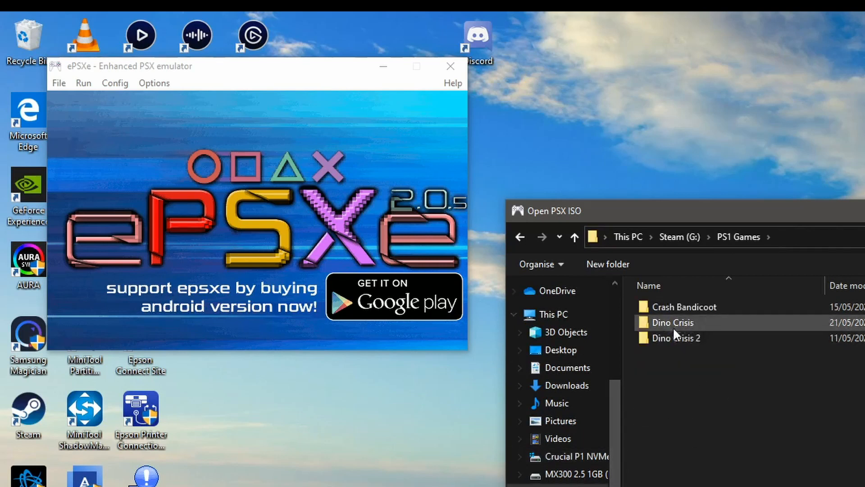
{"action": "double_click", "coordinate": [683, 340]}
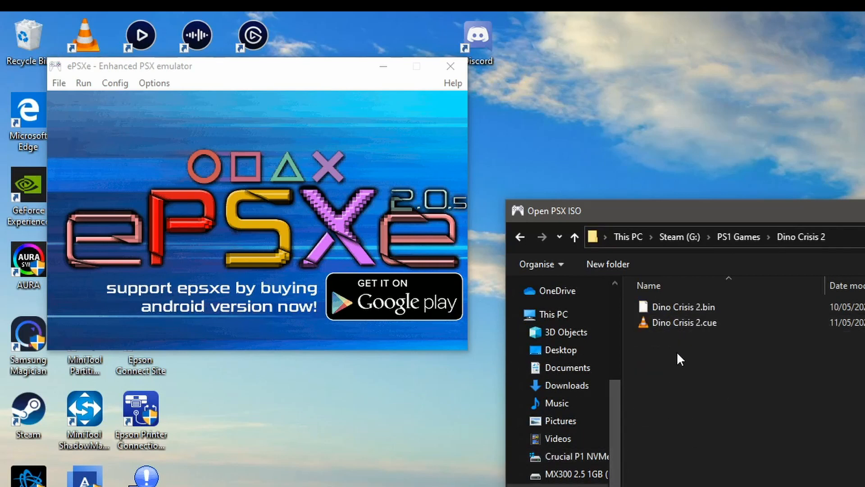
{"action": "double_click", "coordinate": [714, 323]}
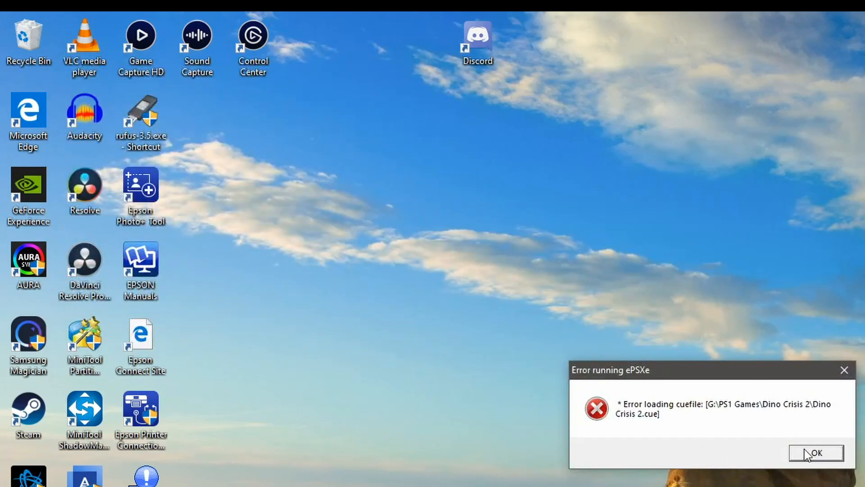
{"action": "left_click", "coordinate": [806, 453]}
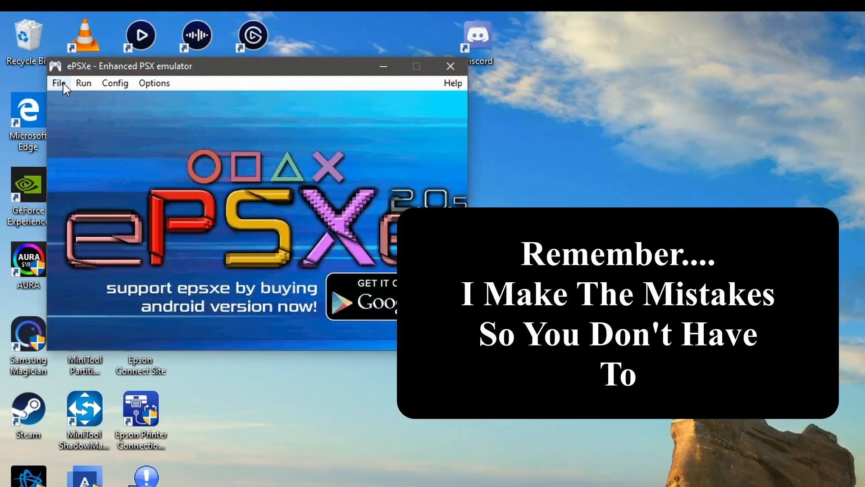
Step: Run the game as an ISO from the Dino Crisis 2.bin file in the Dino Crisis 2 folder
{"action": "left_click", "coordinate": [59, 83]}
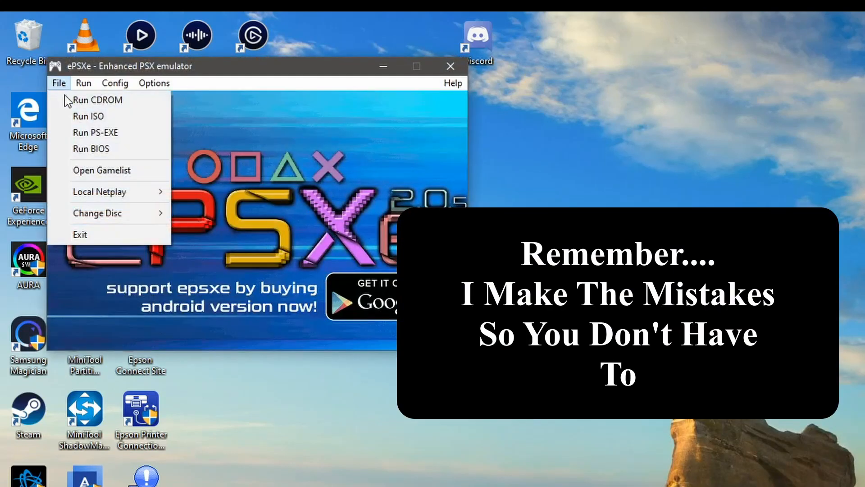
{"action": "left_click", "coordinate": [121, 116]}
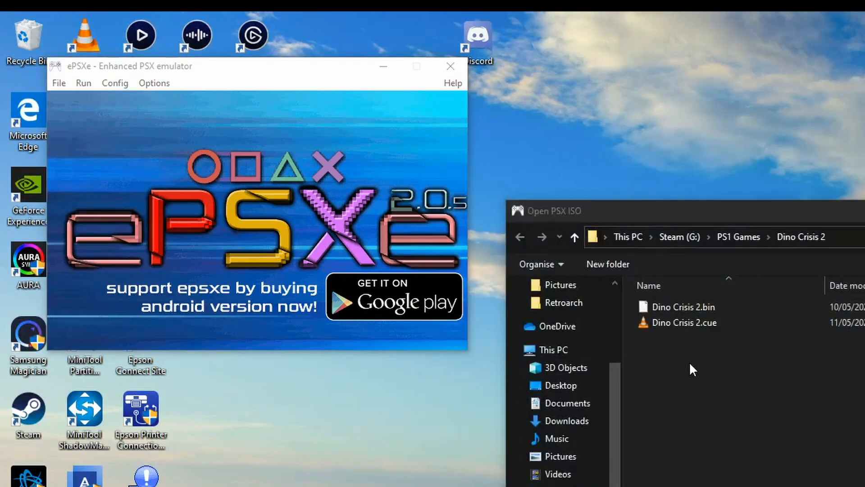
{"action": "double_click", "coordinate": [716, 307]}
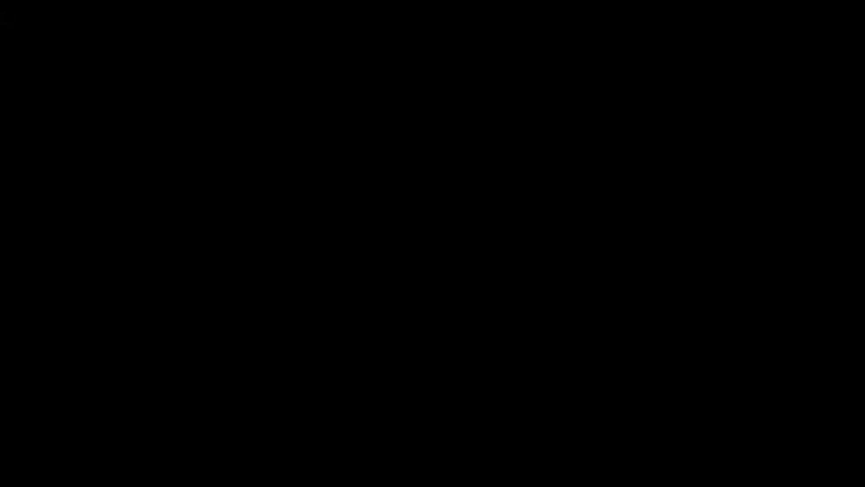
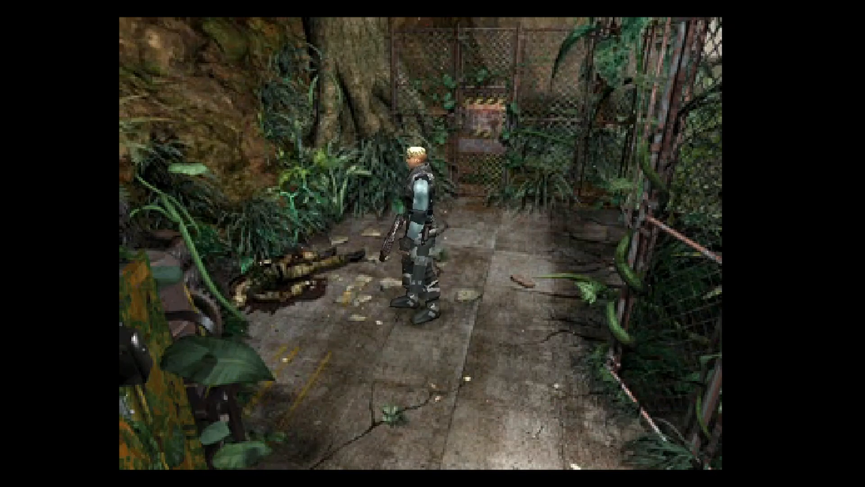
{"action": "key", "text": "Up"}
{"action": "key", "text": "Down"}
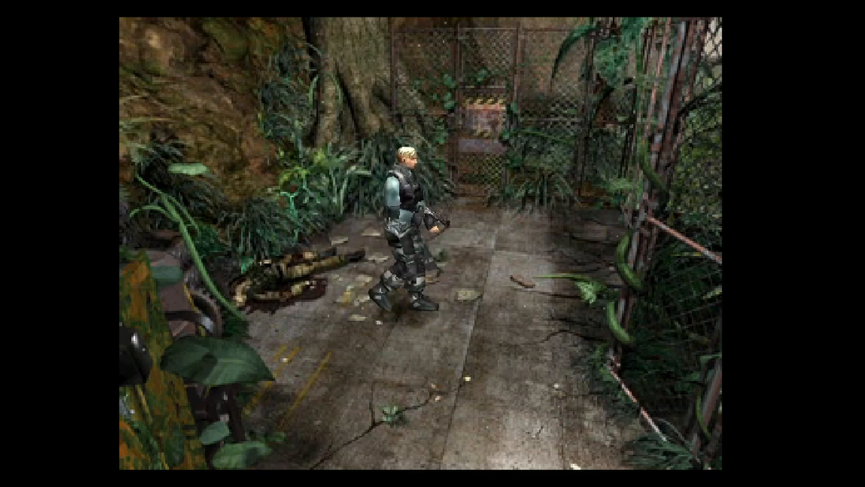
{"action": "key", "text": "Up"}
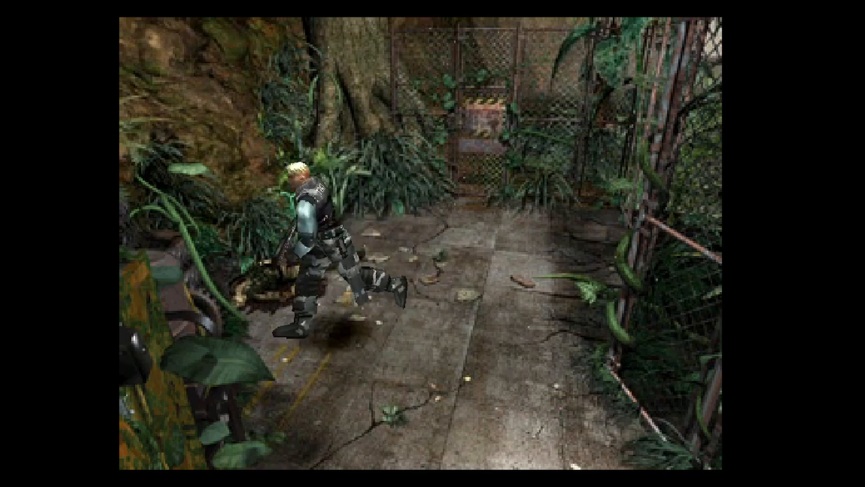
{"action": "key", "text": "Right"}
{"action": "key", "text": "Up"}
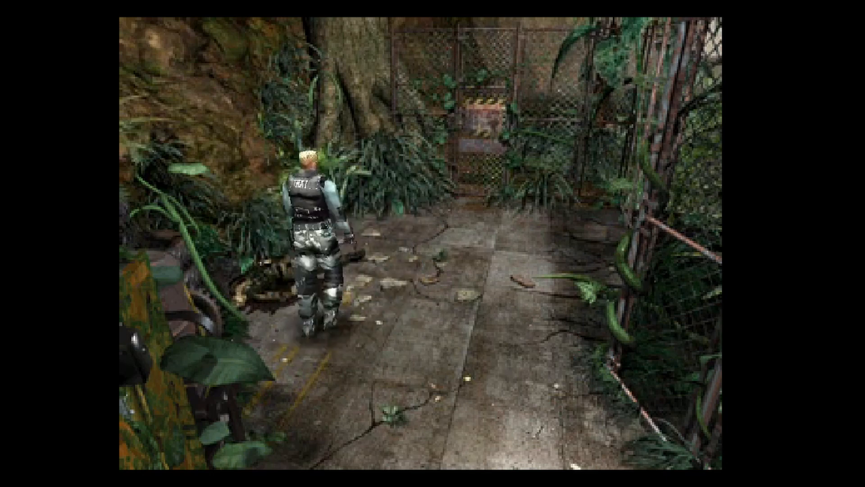
{"action": "key", "text": "Left"}
{"action": "key", "text": "Left"}
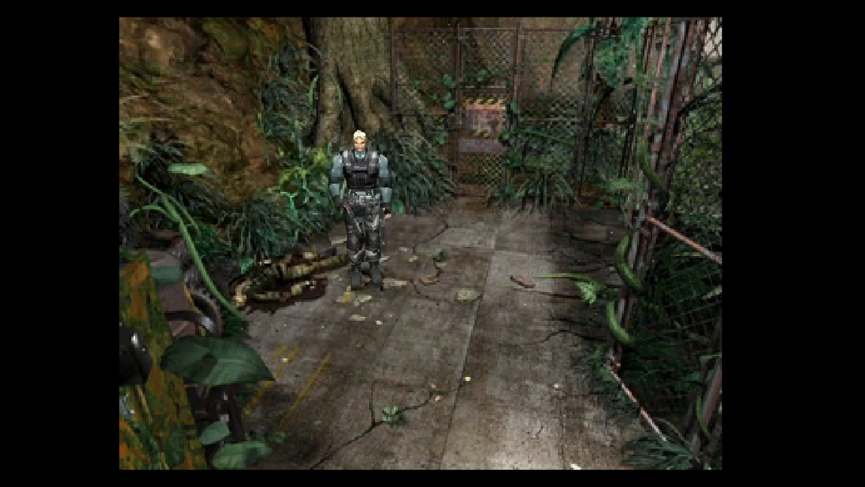
{"action": "key", "text": "Up"}
{"action": "key", "text": "Right"}
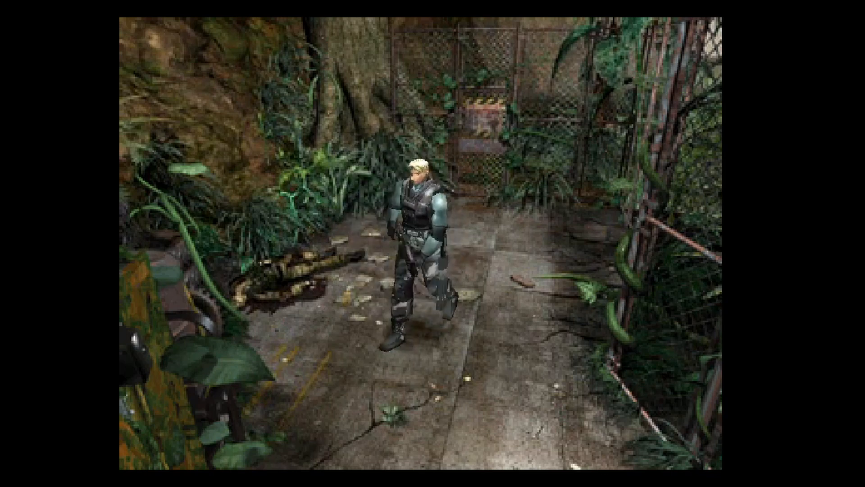
{"action": "key", "text": "Up"}
{"action": "key", "text": "Left"}
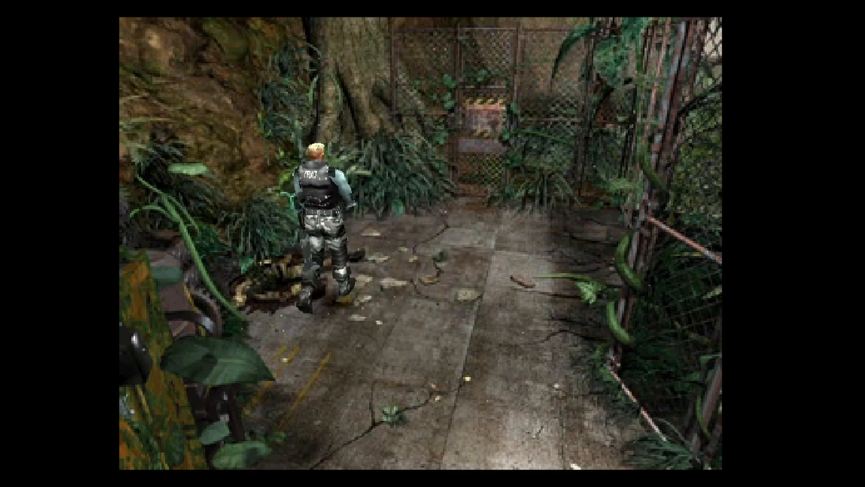
{"action": "key", "text": "Up"}
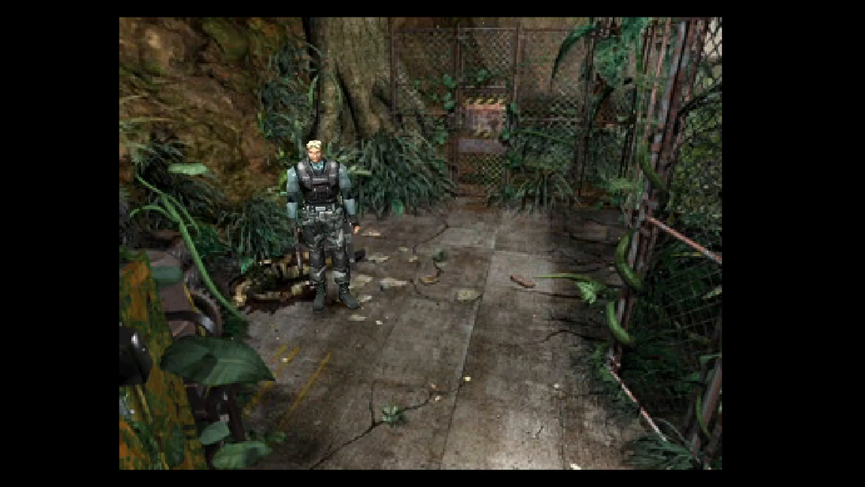
{"action": "key", "text": "Left"}
{"action": "key", "text": "Up"}
{"action": "key", "text": "Left"}
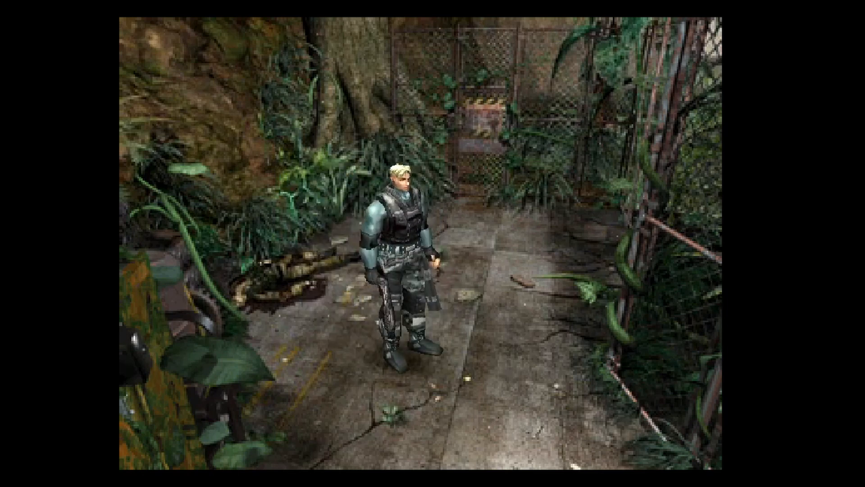
{"action": "key", "text": "Left"}
{"action": "key", "text": "Up"}
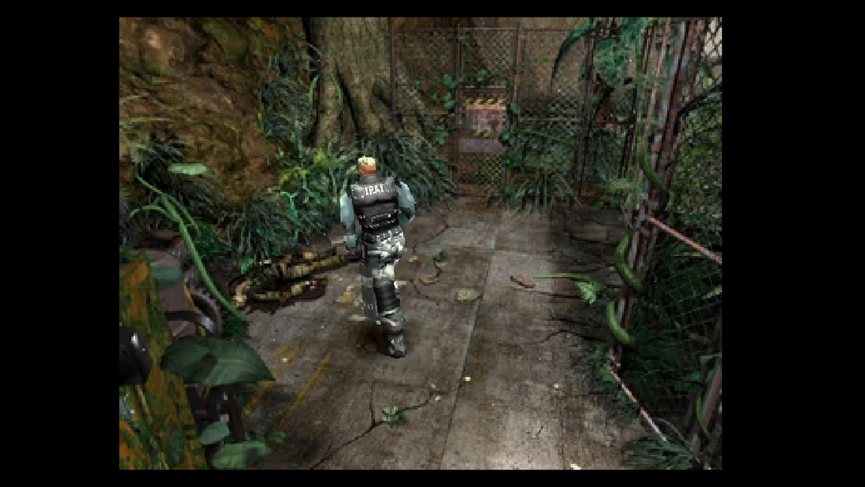
{"action": "key", "text": "Left"}
{"action": "key", "text": "Up"}
{"action": "key", "text": "Left"}
{"action": "key", "text": "Up"}
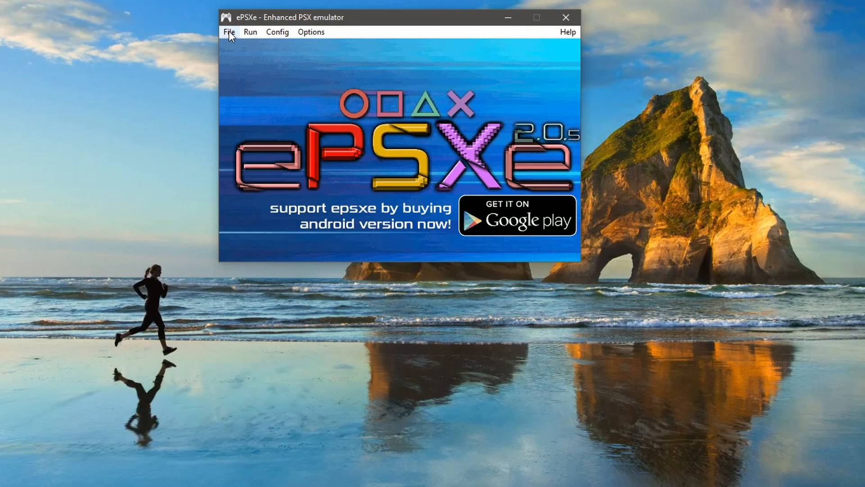
Step: Open the configuration of Pete's OpenGL2 GPU core video plugin and set the fullscreen desktop resolution to 1920 x 1080
{"action": "left_click", "coordinate": [284, 31]}
{"action": "mouse_move", "coordinate": [311, 48]}
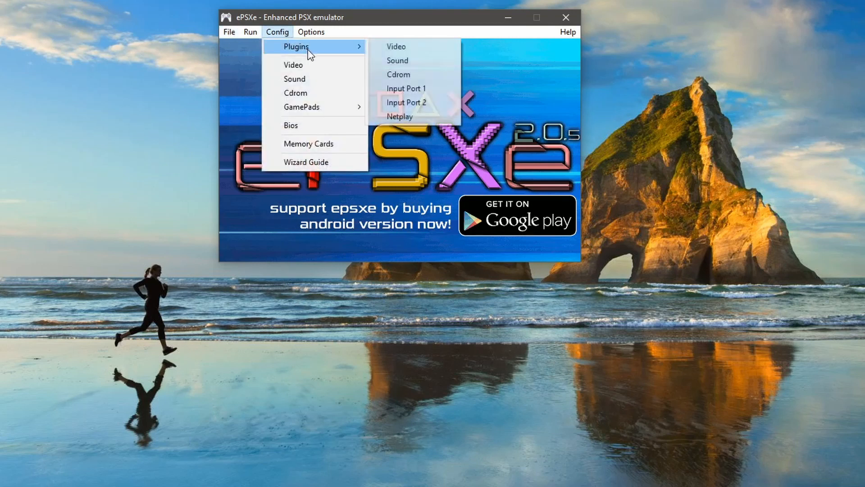
{"action": "left_click", "coordinate": [399, 47]}
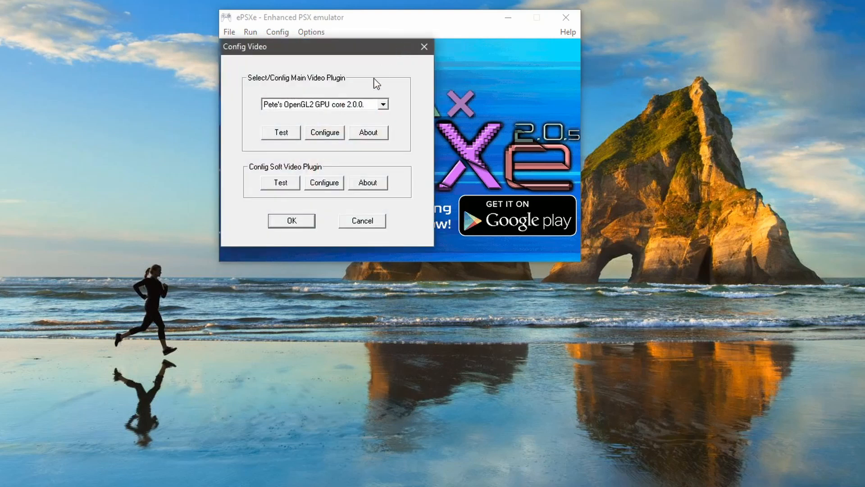
{"action": "left_click", "coordinate": [328, 134]}
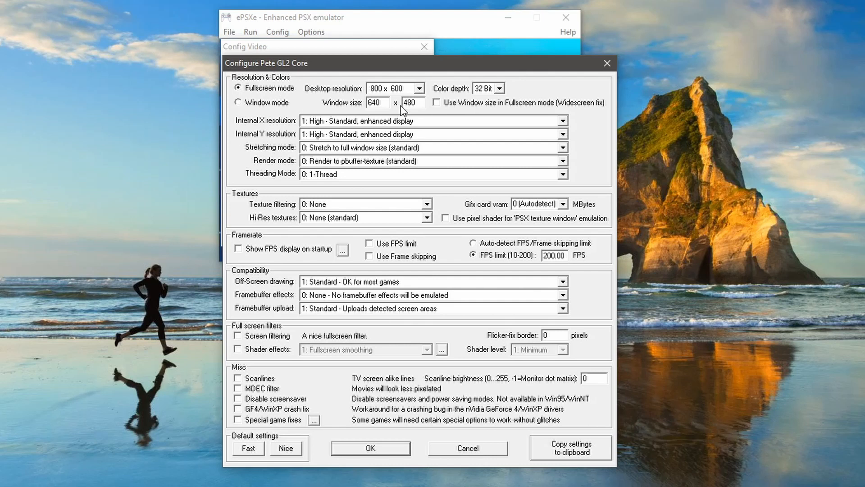
{"action": "left_click", "coordinate": [419, 88]}
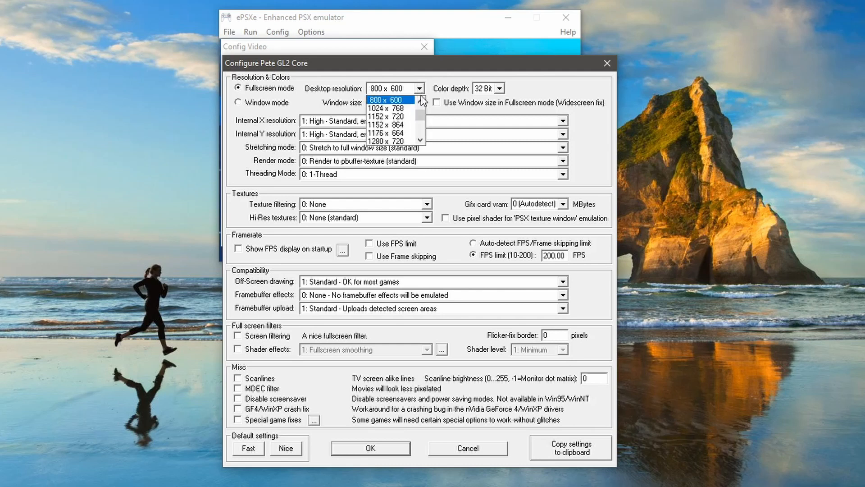
{"action": "left_click_drag", "start_coordinate": [422, 115], "coordinate": [421, 134]}
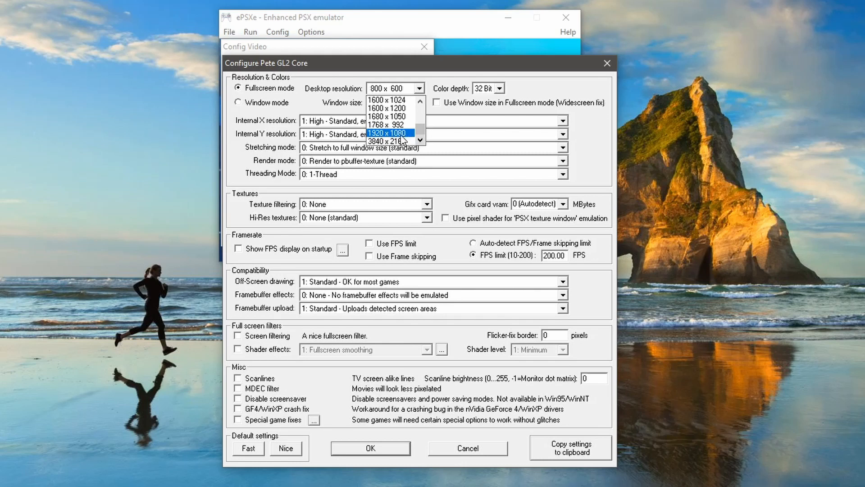
{"action": "left_click", "coordinate": [402, 134]}
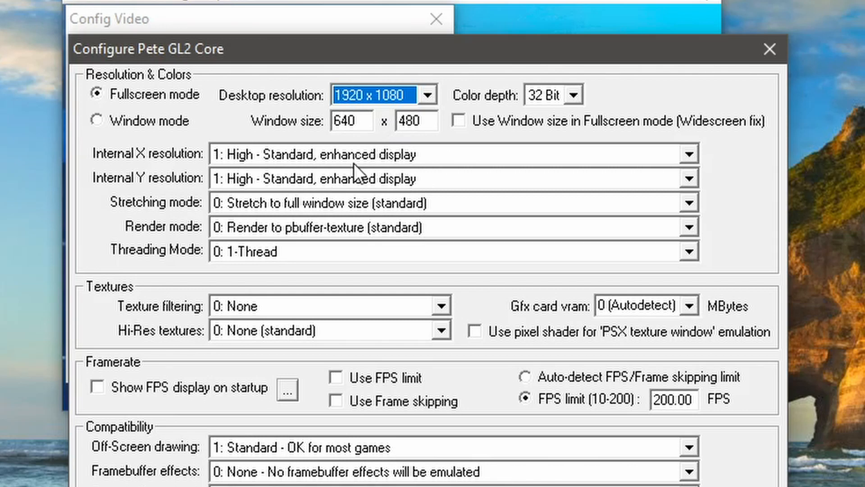
Step: Set the internal X resolution to 2: Very high and the internal Y resolution to 3: Ultra high
{"action": "left_click", "coordinate": [689, 155]}
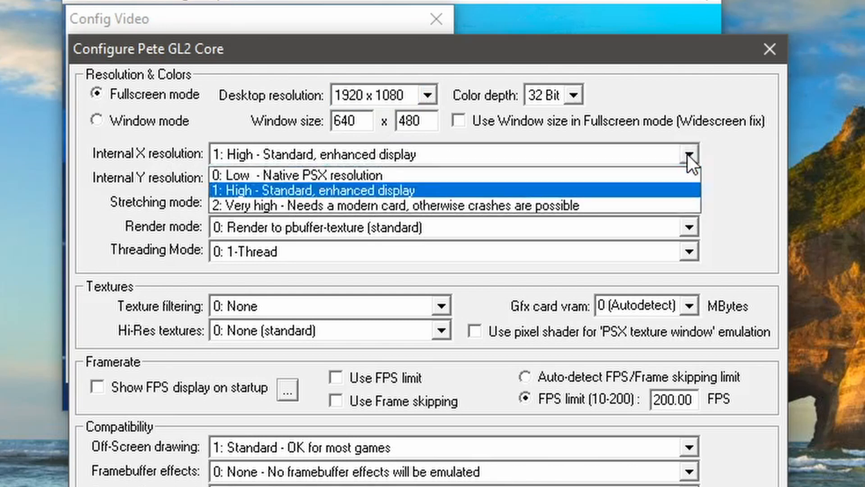
{"action": "left_click", "coordinate": [627, 205]}
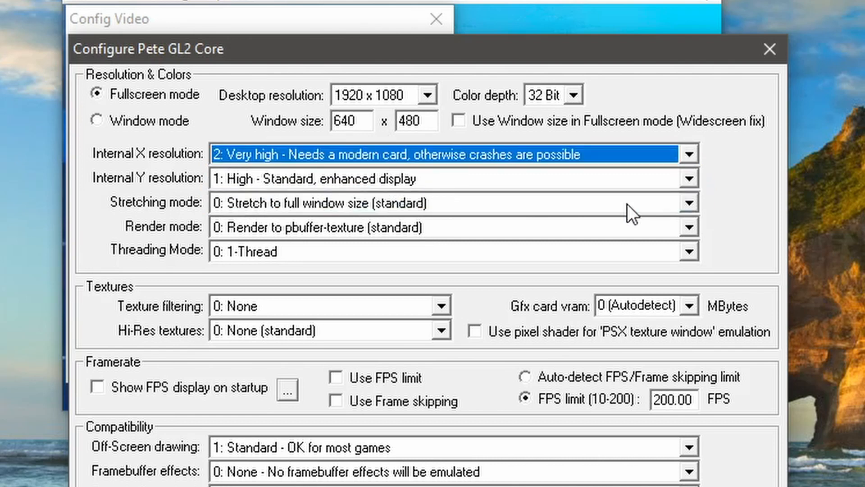
{"action": "left_click", "coordinate": [693, 181]}
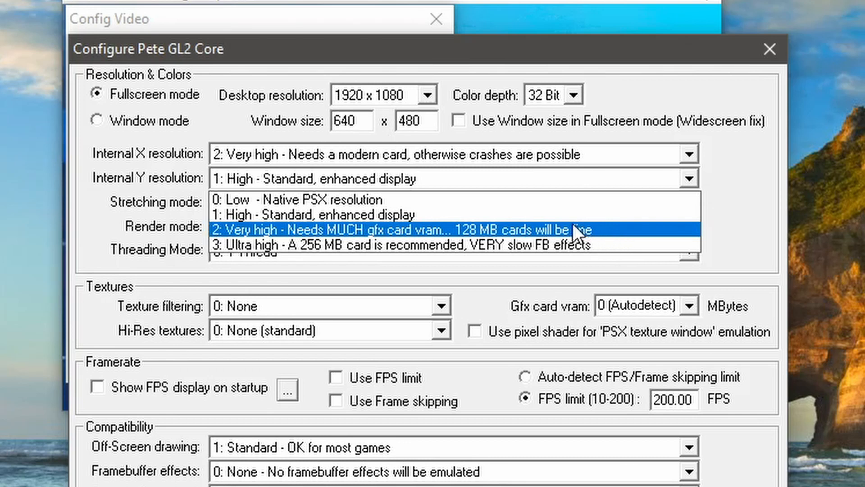
{"action": "left_click", "coordinate": [561, 241]}
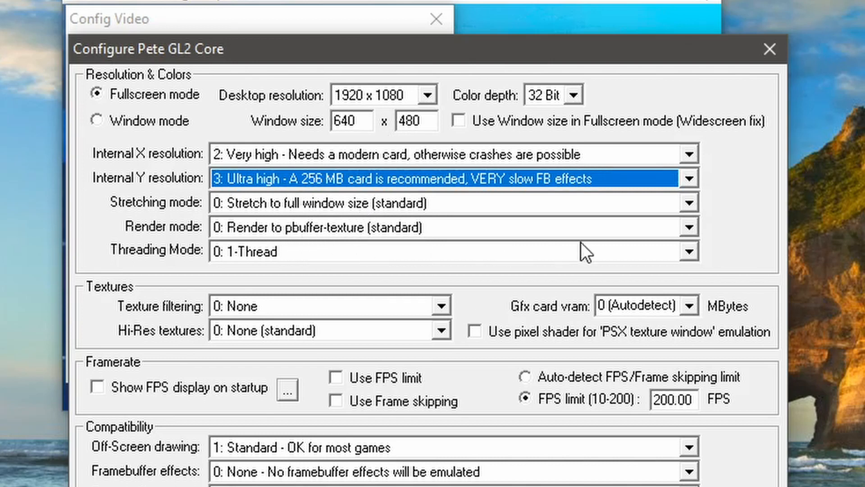
Step: Set the render mode to 2: Use framebuffer object and the threading mode to 3: 2-Threads (more effects)
{"action": "left_click", "coordinate": [688, 226]}
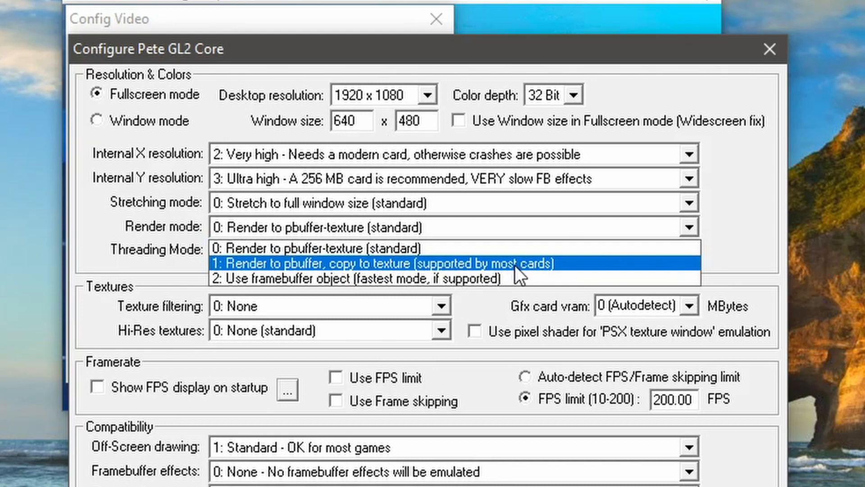
{"action": "left_click", "coordinate": [496, 277]}
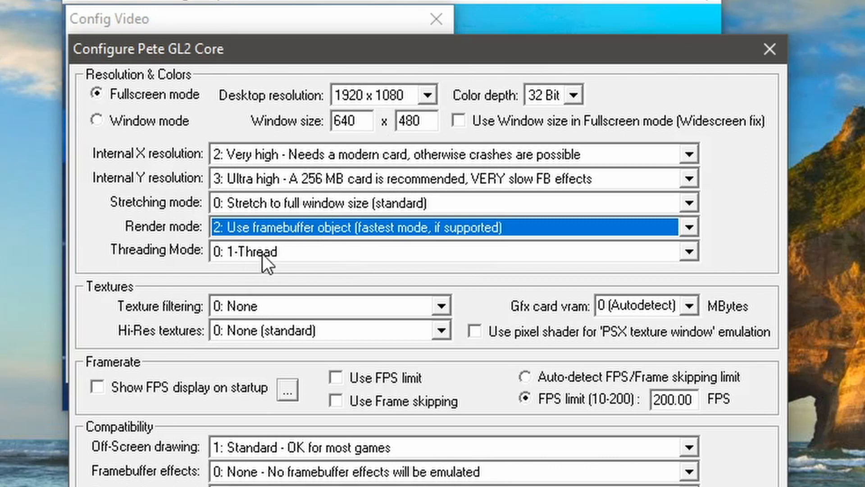
{"action": "left_click", "coordinate": [689, 253]}
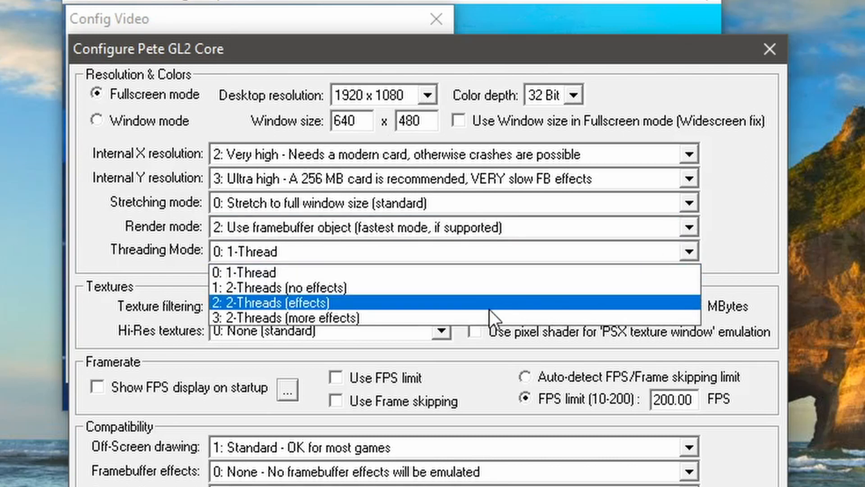
{"action": "left_click", "coordinate": [420, 317]}
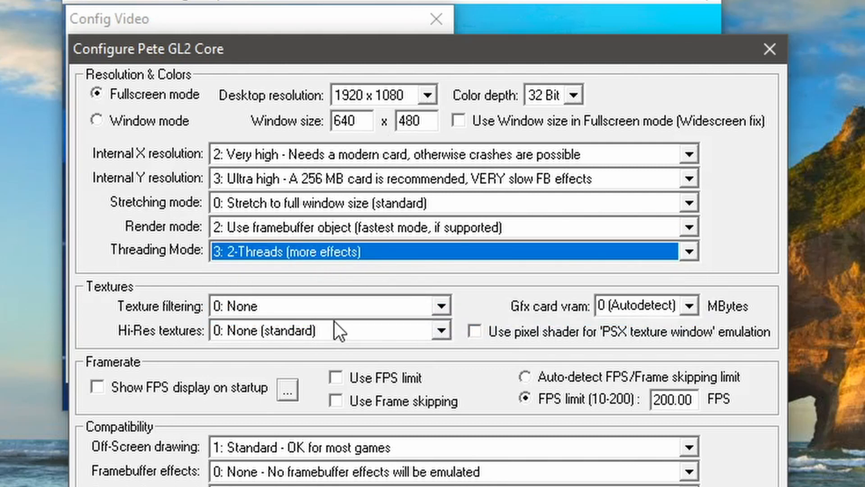
Step: Set texture filtering to 6: Extended + smoothed Sprites and Hi-Res textures to 2: Stretched (filtering needed)
{"action": "left_click", "coordinate": [440, 307]}
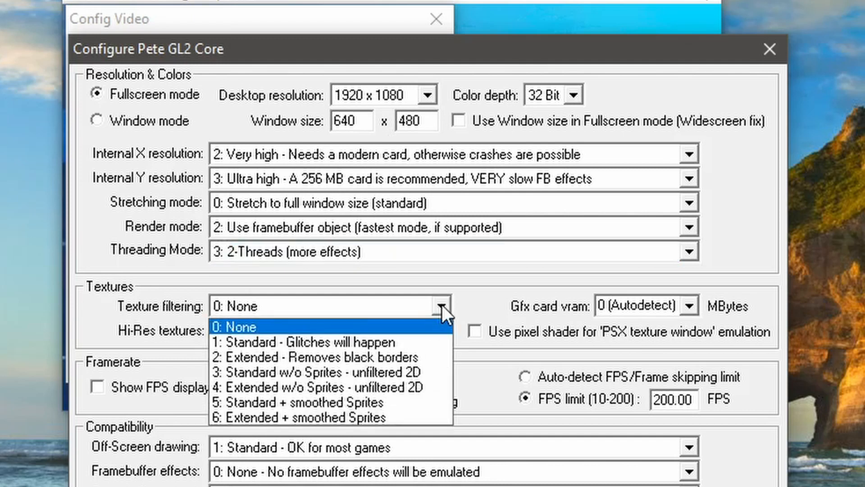
{"action": "left_click", "coordinate": [410, 419]}
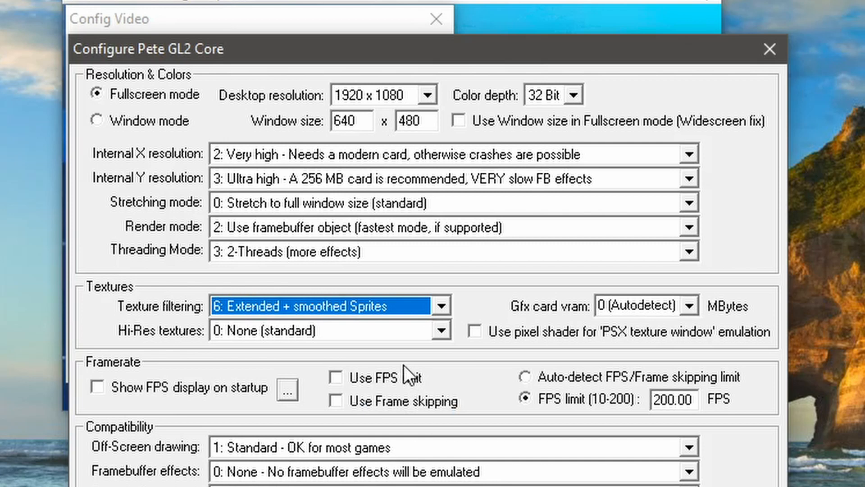
{"action": "left_click", "coordinate": [441, 331]}
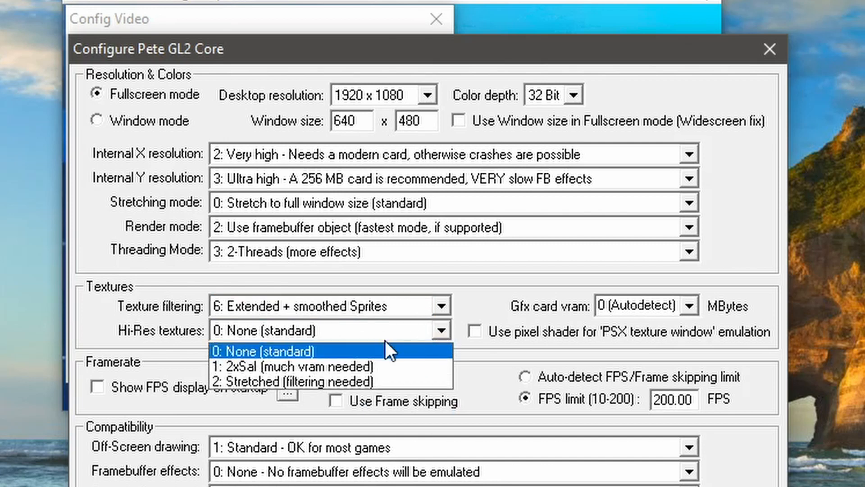
{"action": "left_click", "coordinate": [370, 382]}
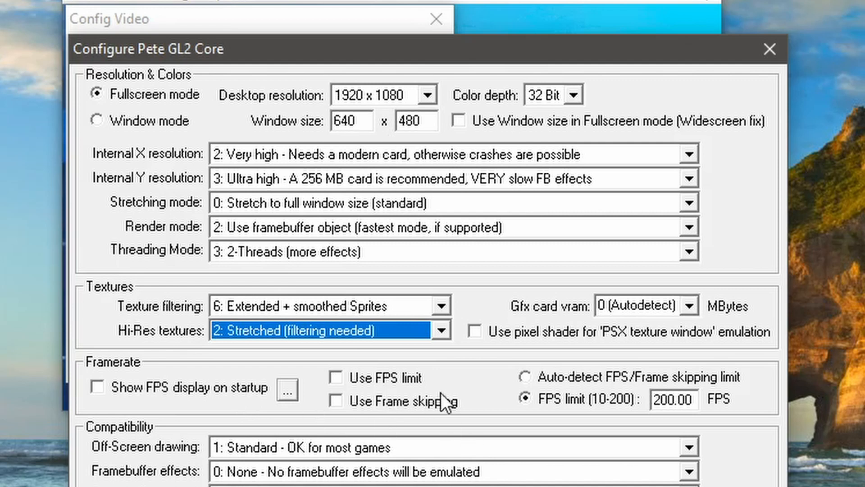
Step: Enable the FPS limit and set it to 65 FPS
{"action": "left_click", "coordinate": [337, 379]}
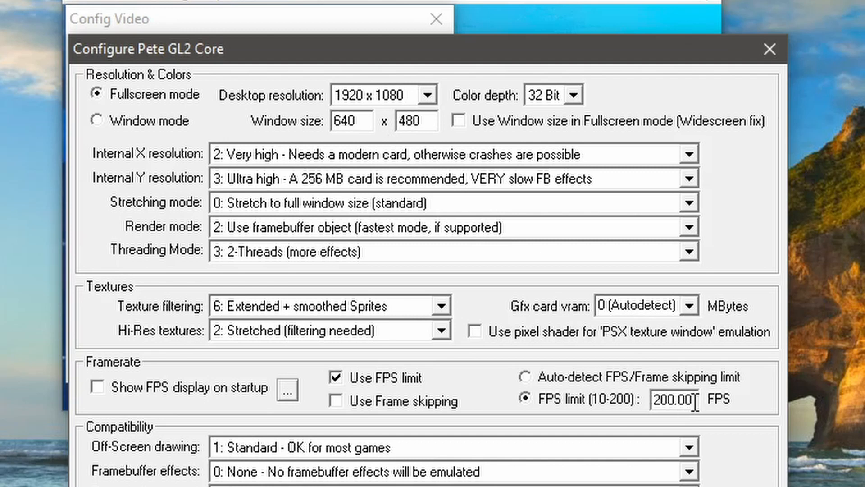
{"action": "left_click_drag", "start_coordinate": [695, 403], "coordinate": [648, 403]}
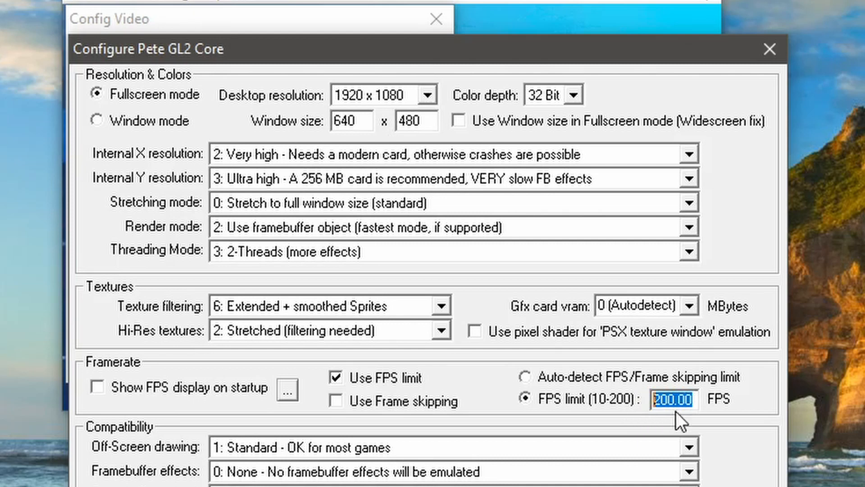
{"action": "type", "text": "65"}
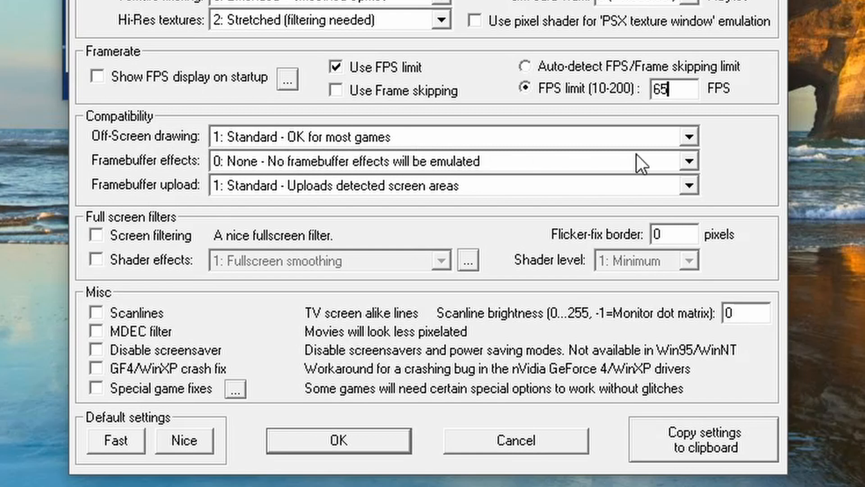
Step: Set off-screen drawing to 2: Extended and framebuffer effects to 3: Full in the compatibility settings
{"action": "left_click", "coordinate": [692, 138]}
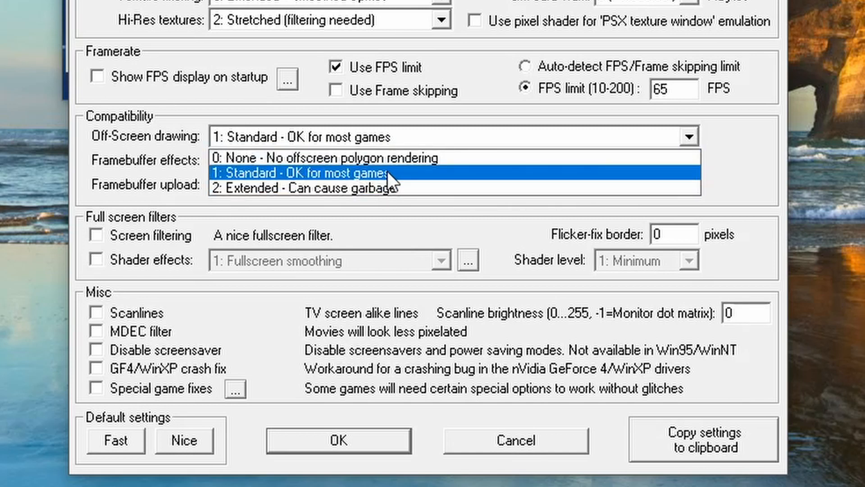
{"action": "left_click", "coordinate": [420, 187]}
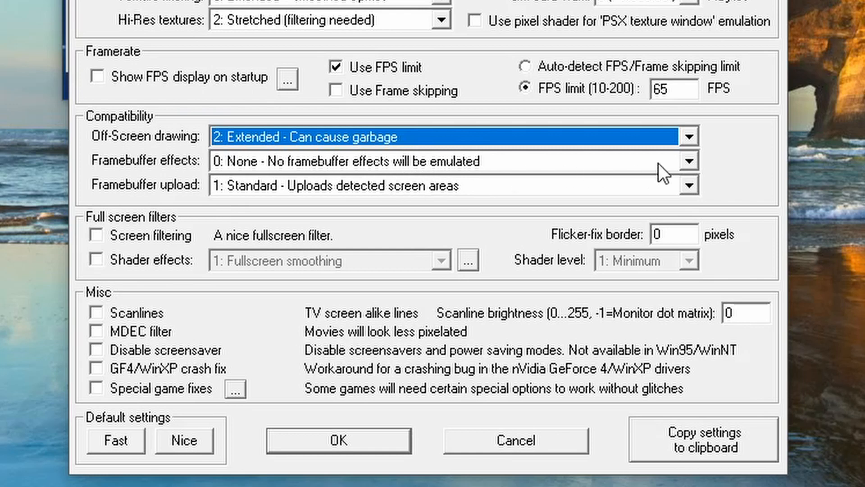
{"action": "left_click", "coordinate": [690, 163]}
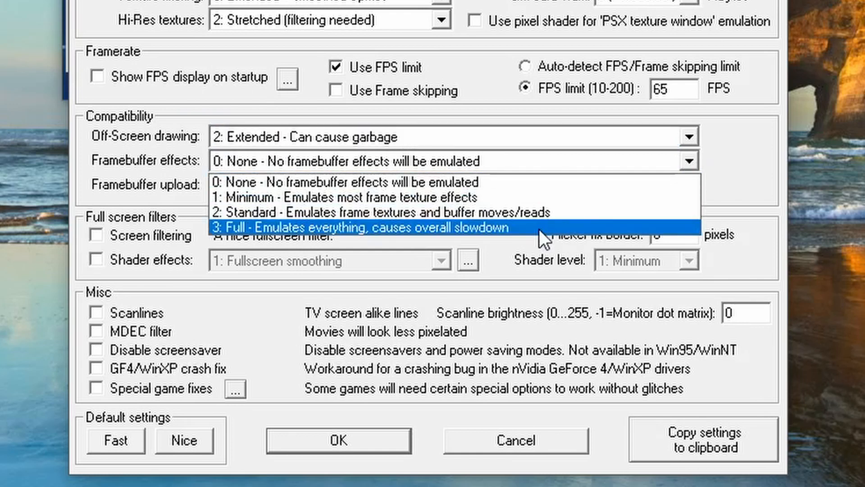
{"action": "left_click", "coordinate": [539, 228]}
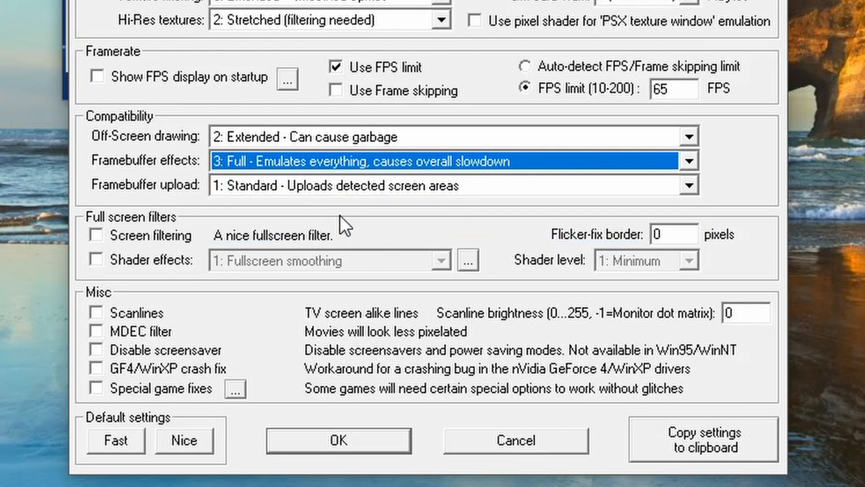
Step: Set framebuffer upload to 2: Full and enable the MDEC filter so movies look less pixelated
{"action": "left_click", "coordinate": [672, 192]}
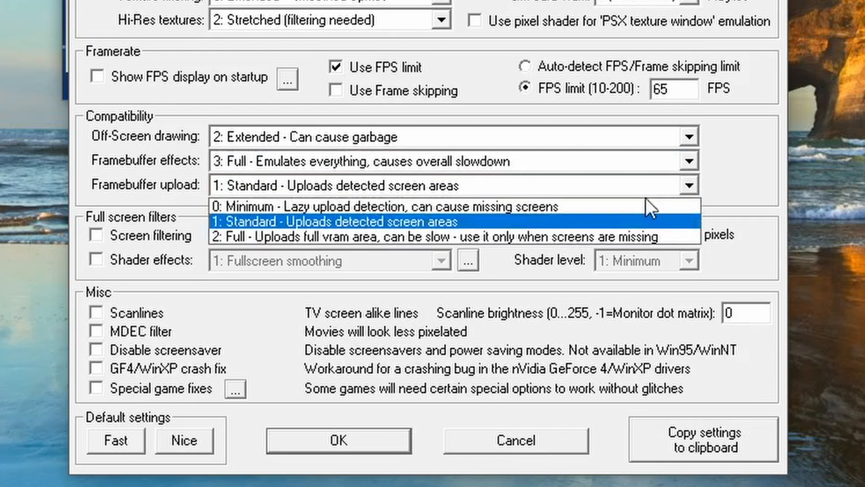
{"action": "left_click", "coordinate": [440, 236]}
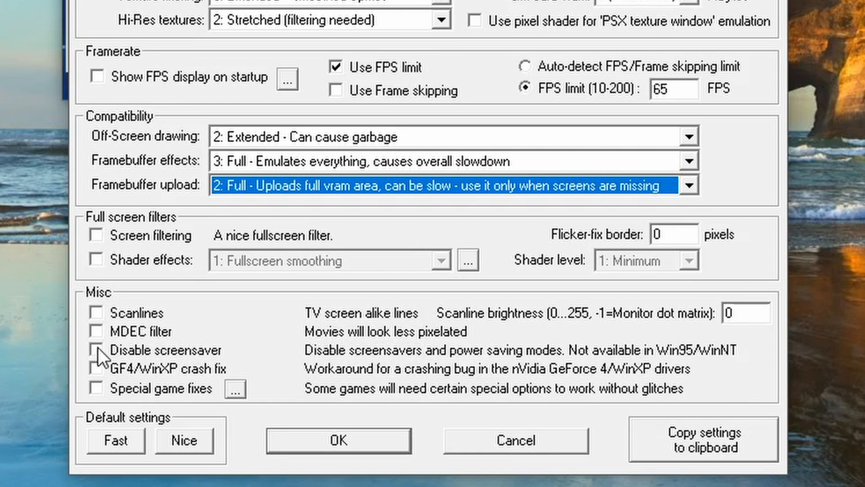
{"action": "left_click", "coordinate": [96, 331]}
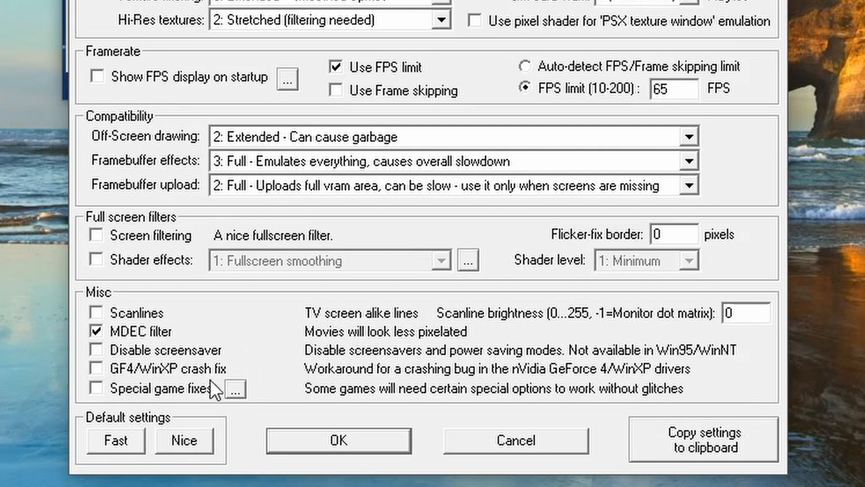
Step: Review the special game fixes without enabling any, and save the video plugin configuration
{"action": "left_click", "coordinate": [237, 390]}
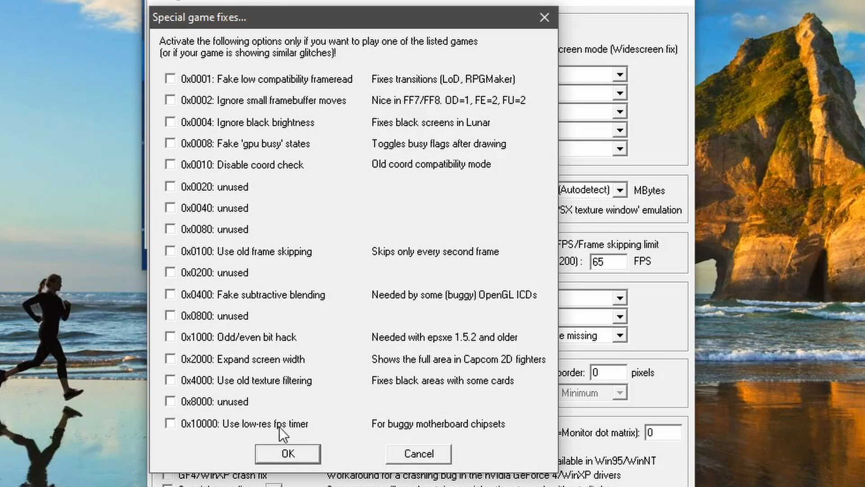
{"action": "left_click", "coordinate": [283, 453]}
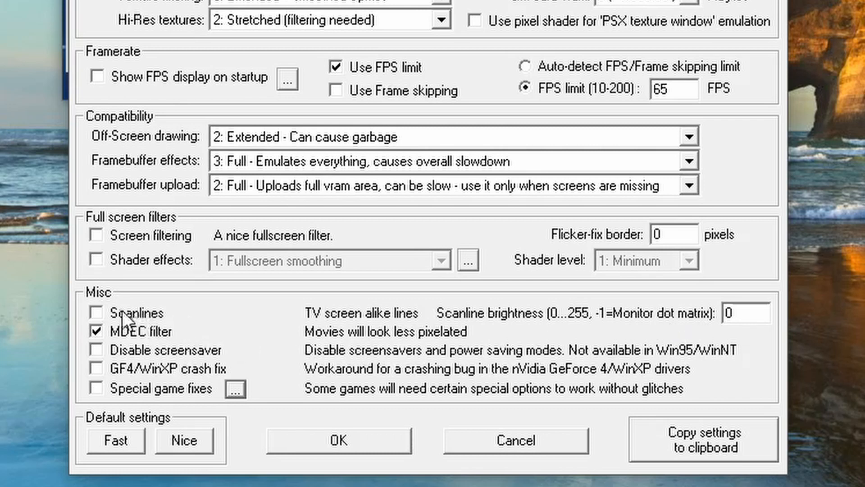
{"action": "left_click", "coordinate": [359, 439]}
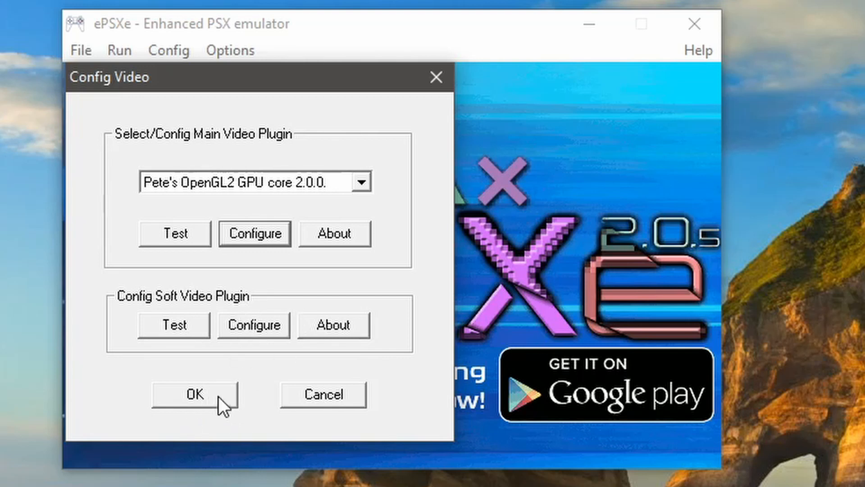
{"action": "left_click", "coordinate": [207, 399]}
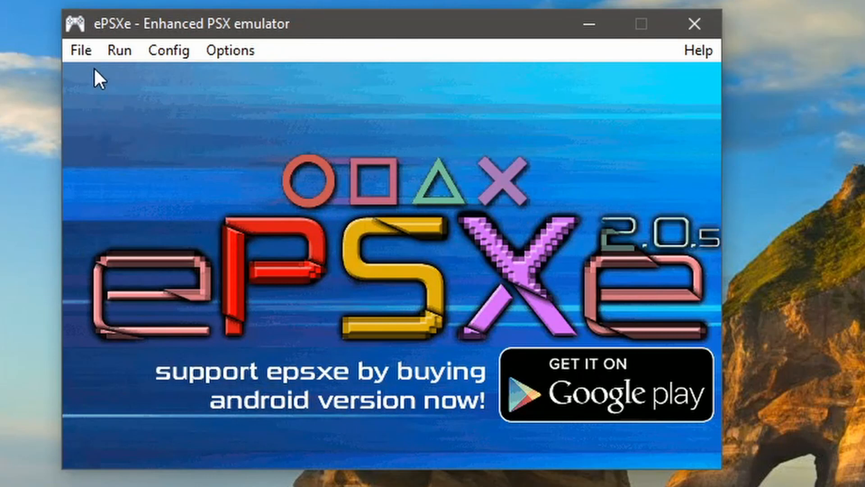
Step: Run the Dino Crisis 2 disc image in the emulator
{"action": "left_click", "coordinate": [77, 48]}
{"action": "left_click", "coordinate": [150, 103]}
{"action": "double_click", "coordinate": [397, 232]}
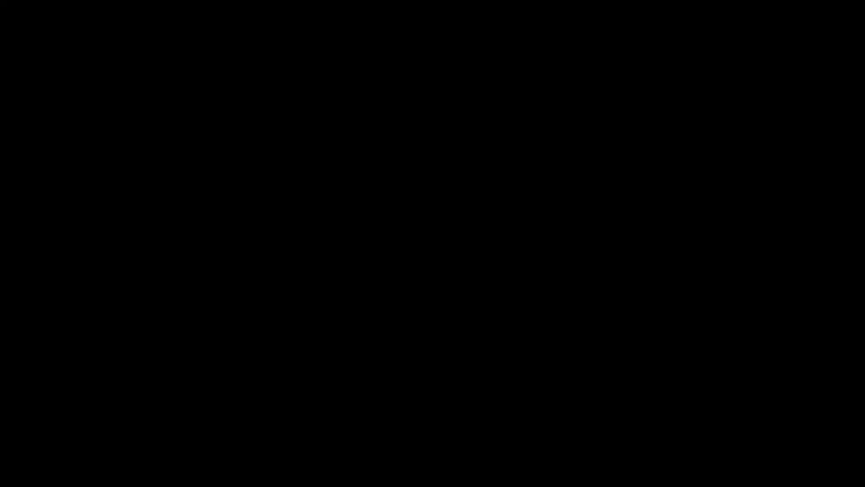